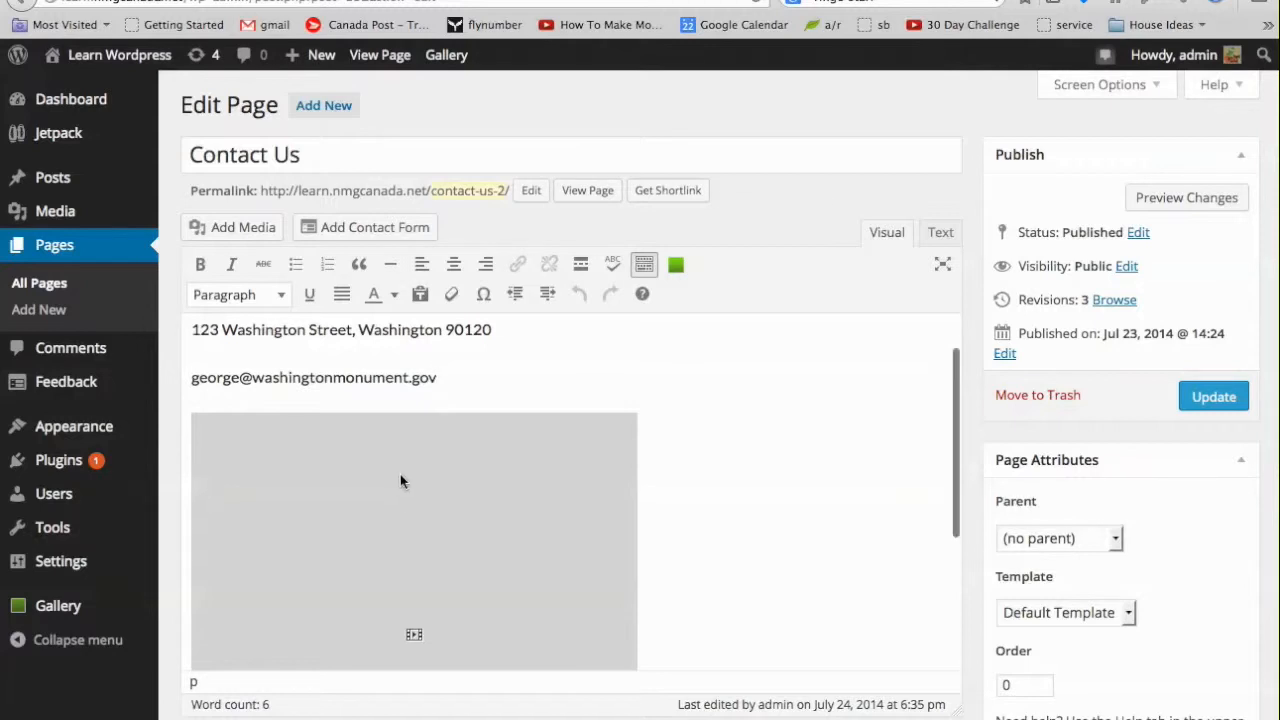
# Move the email onto the line right below the street address and add an empty paragraph after it.
pyautogui.press('Home')
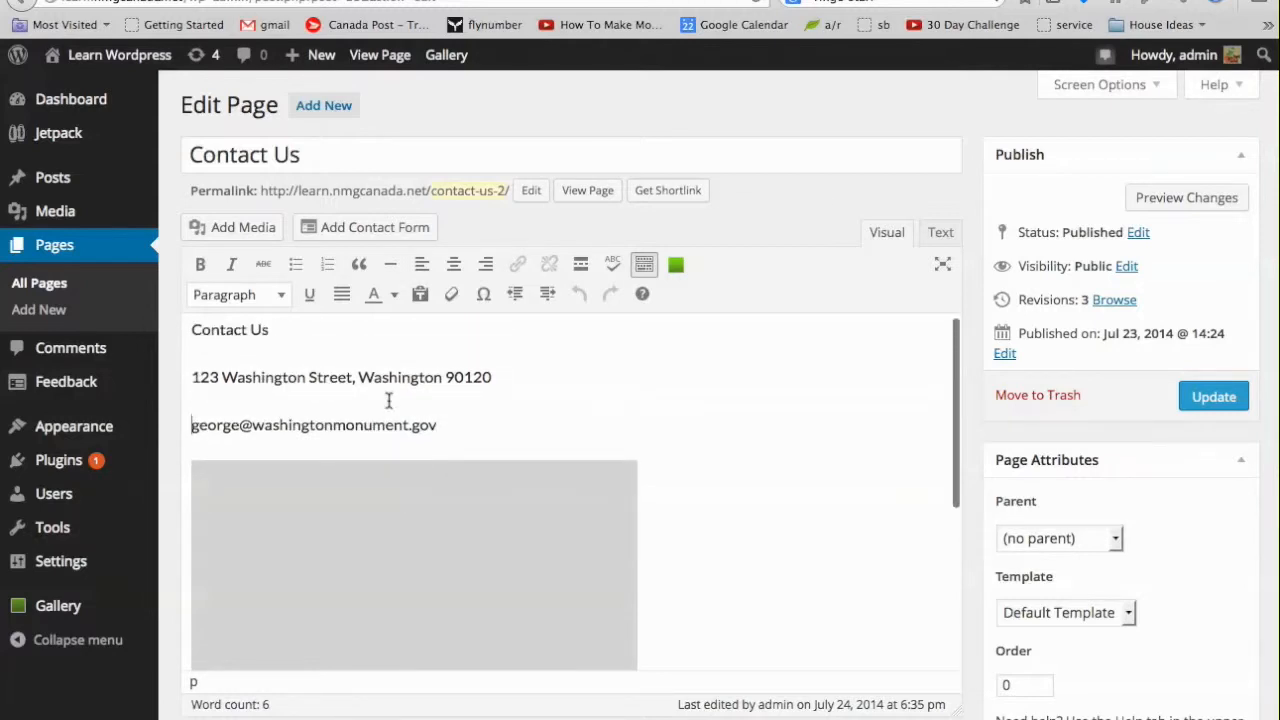
pyautogui.press('BackSpace')
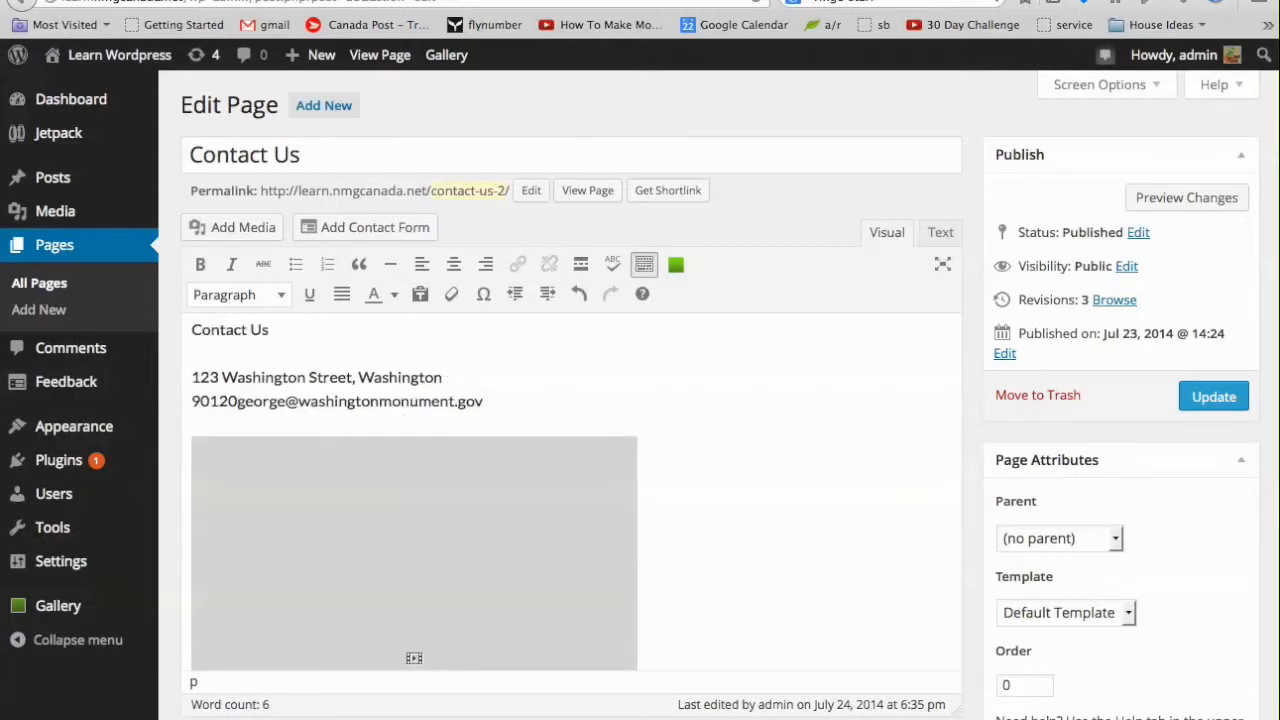
pyautogui.hotkey('shift', 'Return')
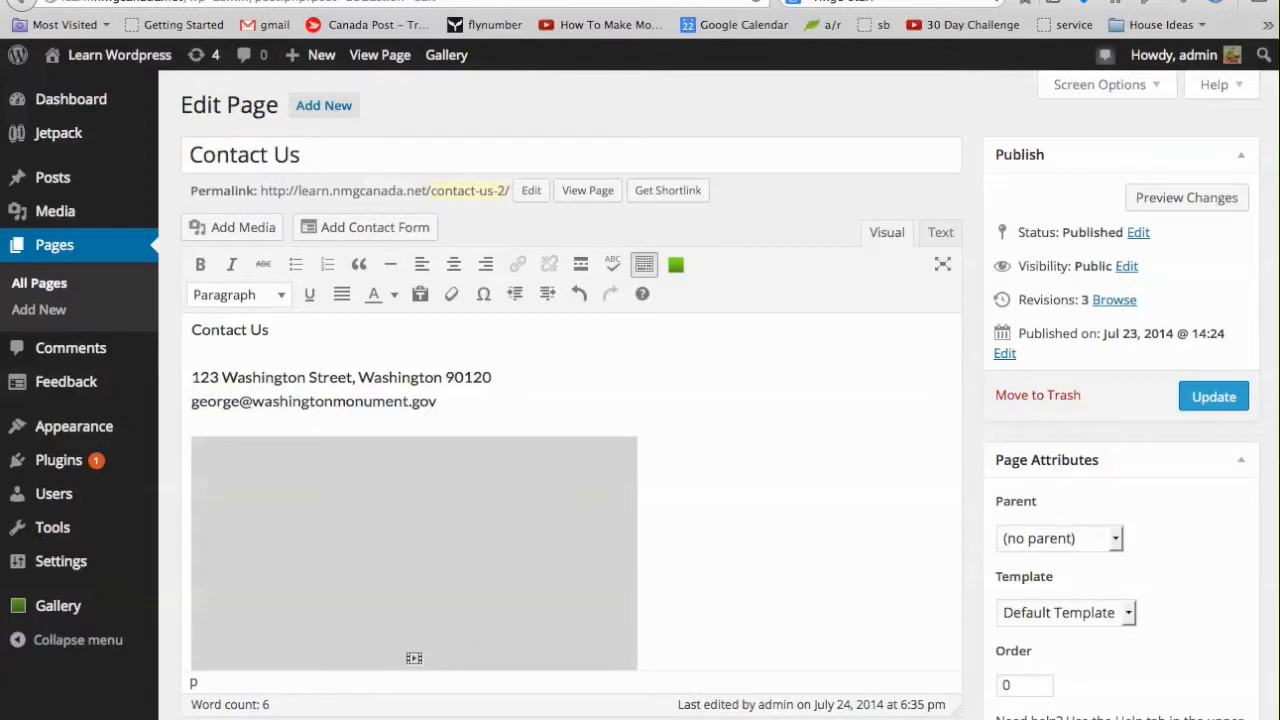
pyautogui.press('Down')
pyautogui.press('Up')
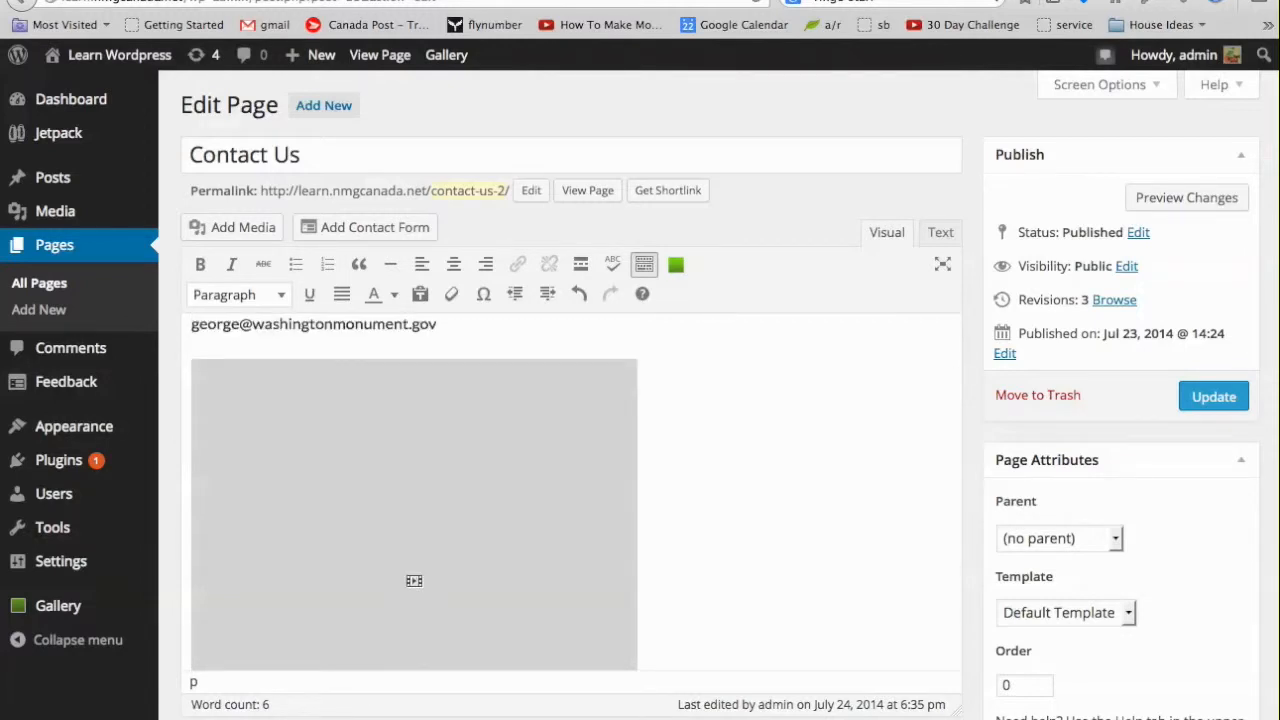
pyautogui.scroll(1, 537, 409)
pyautogui.click(521, 338)
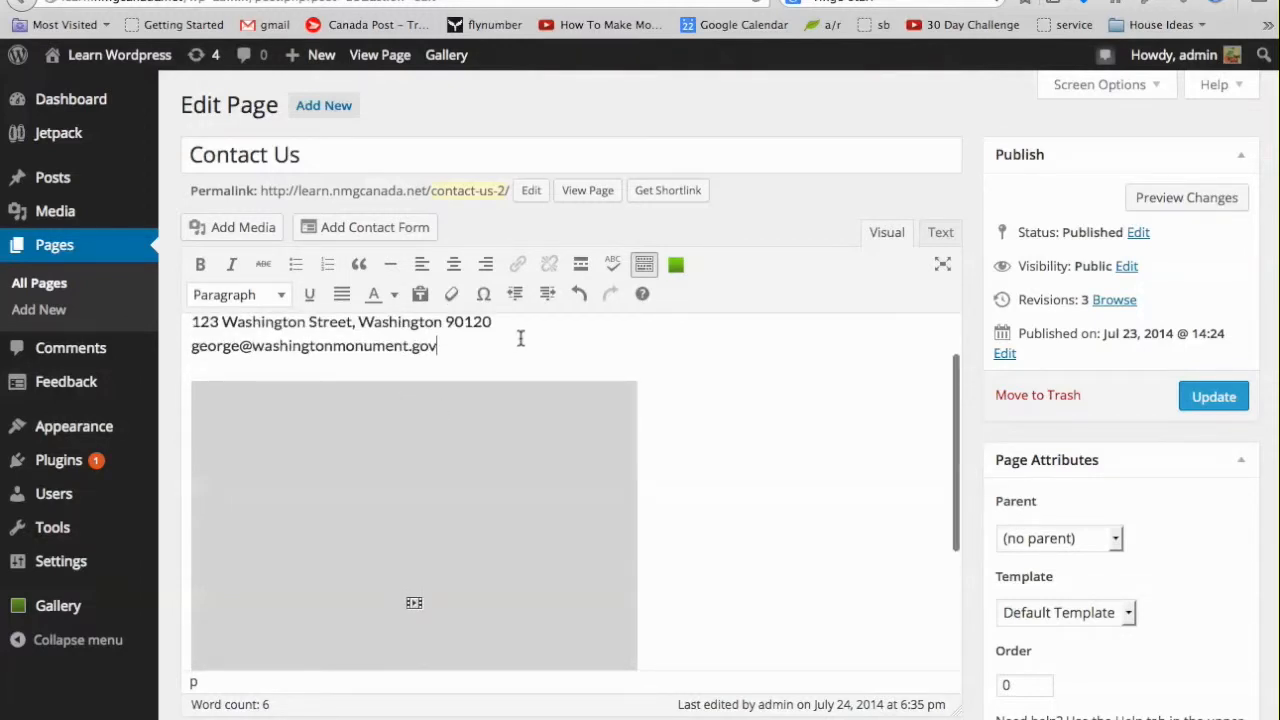
pyautogui.press('Return')
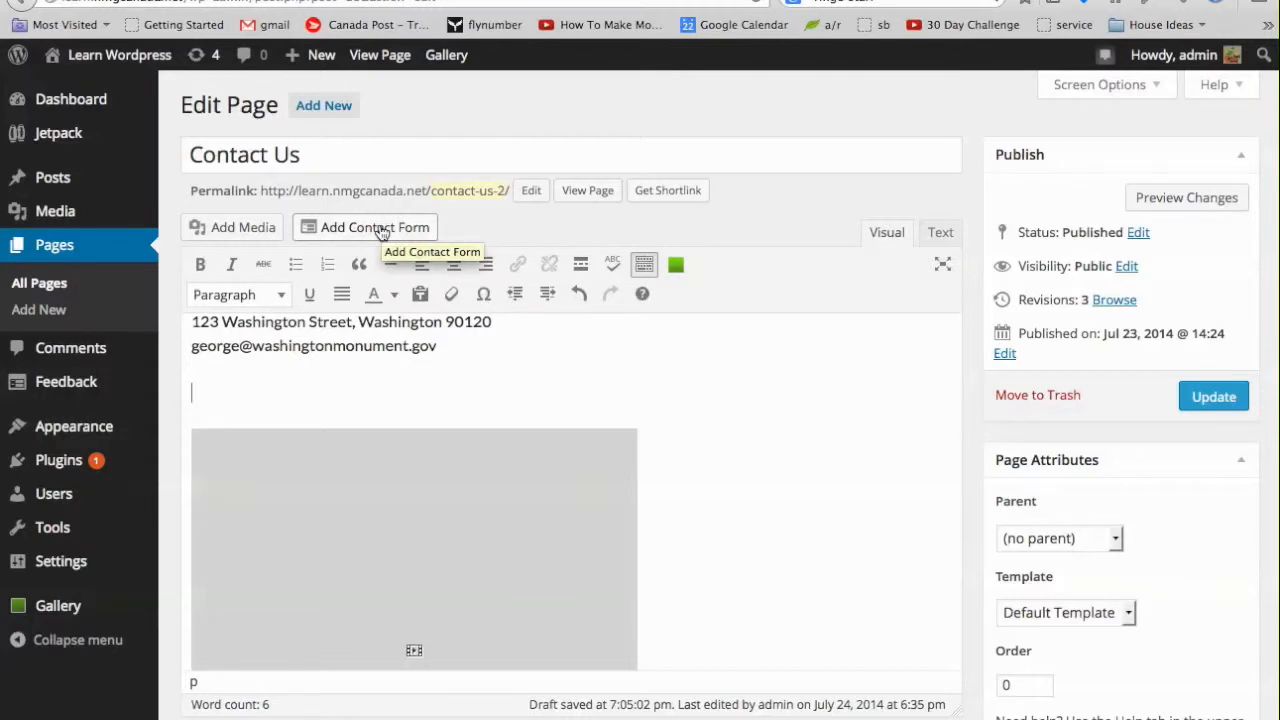
# Open the contact form builder and test reordering fields, restoring Name, Email, Website, Comment.
pyautogui.click(379, 229)
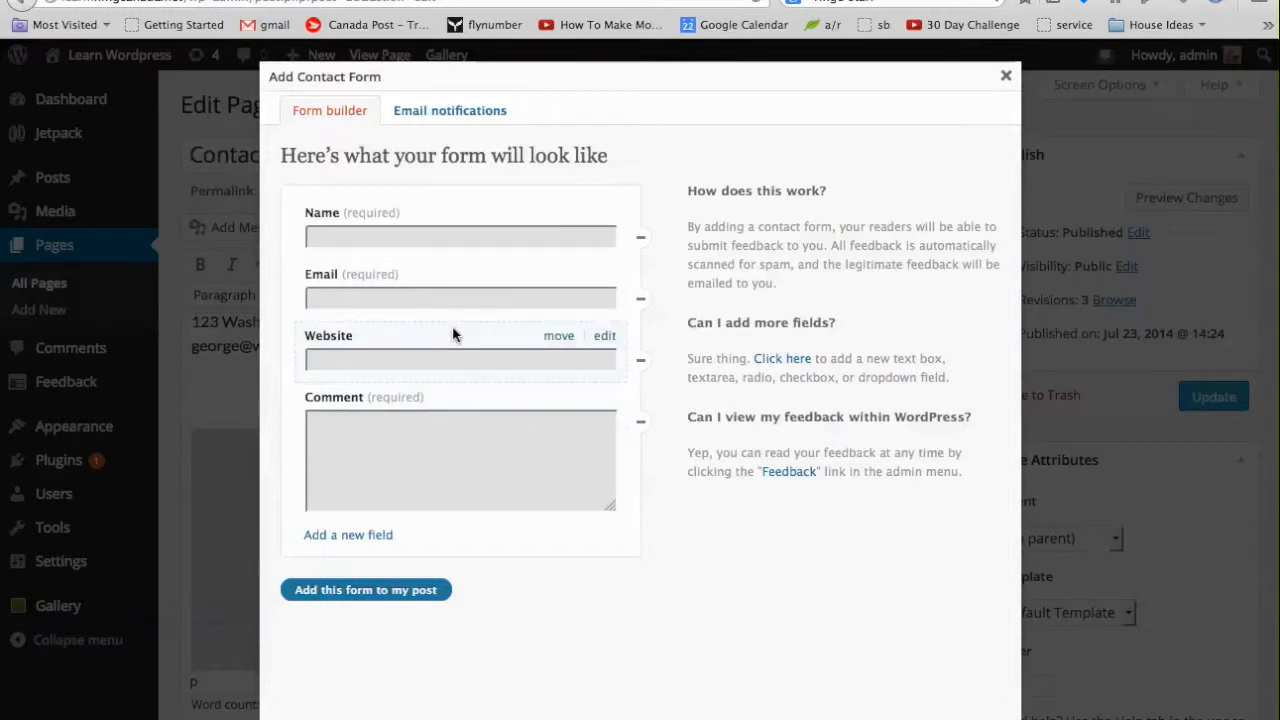
pyautogui.moveTo(565, 337); pyautogui.dragTo(558, 277)
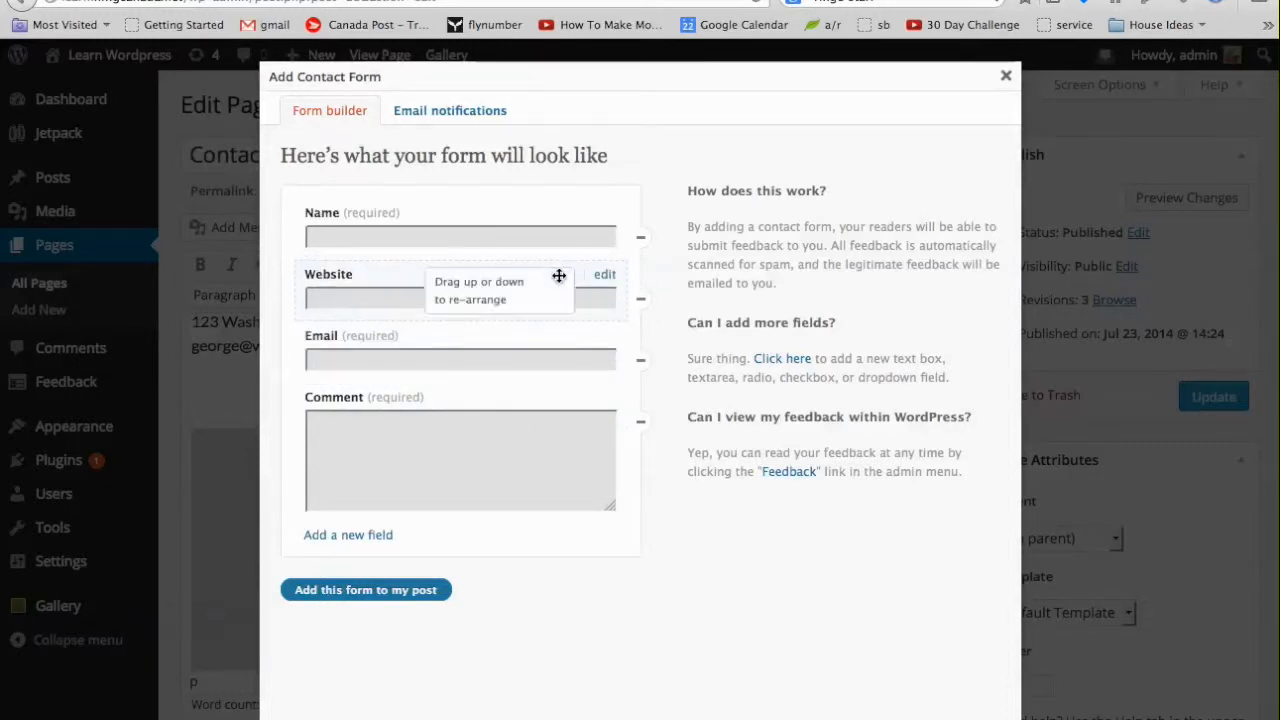
pyautogui.moveTo(563, 395); pyautogui.dragTo(544, 359)
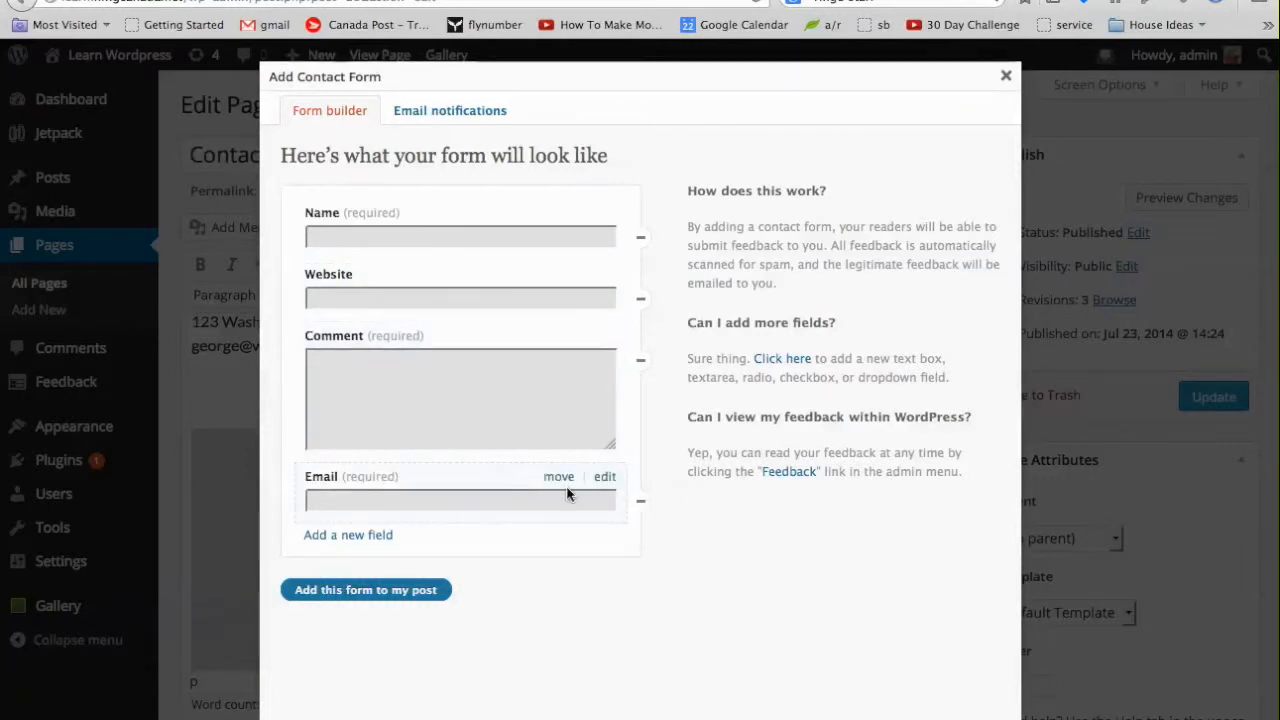
pyautogui.moveTo(568, 477); pyautogui.dragTo(558, 277)
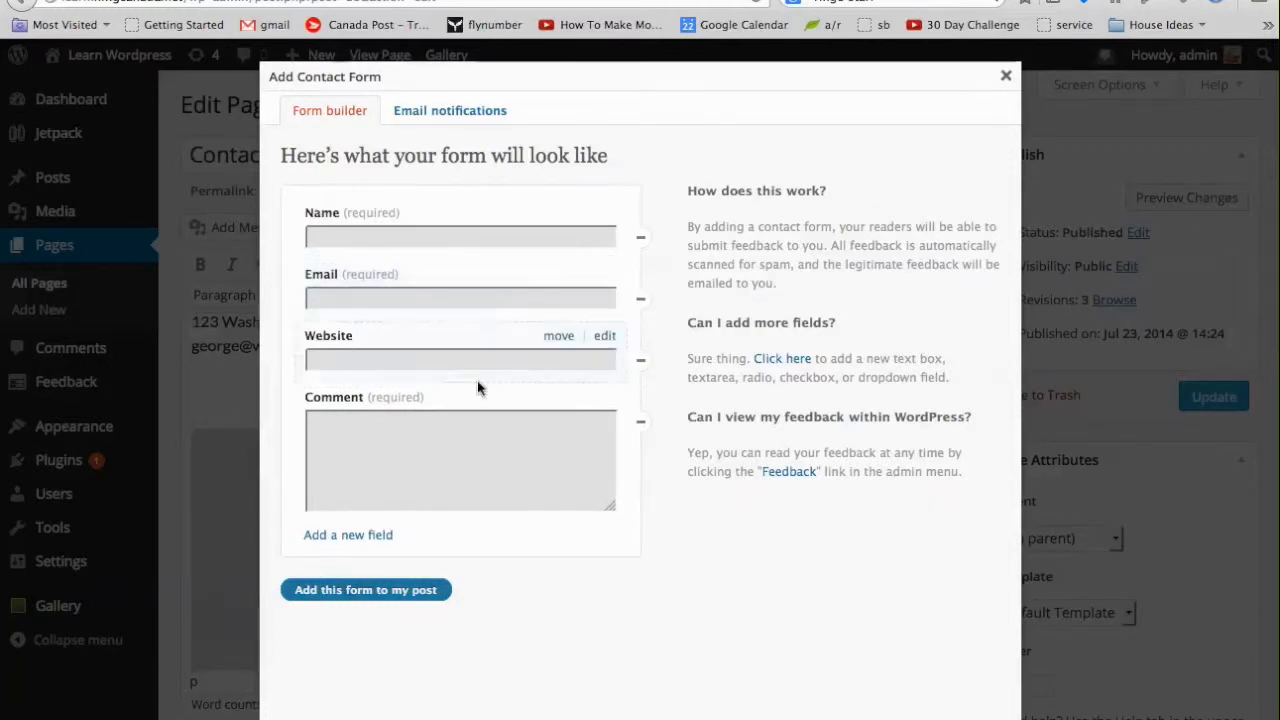
# Delete the Website field and add a saved Text field labelled 'Address'.
pyautogui.click(641, 364)
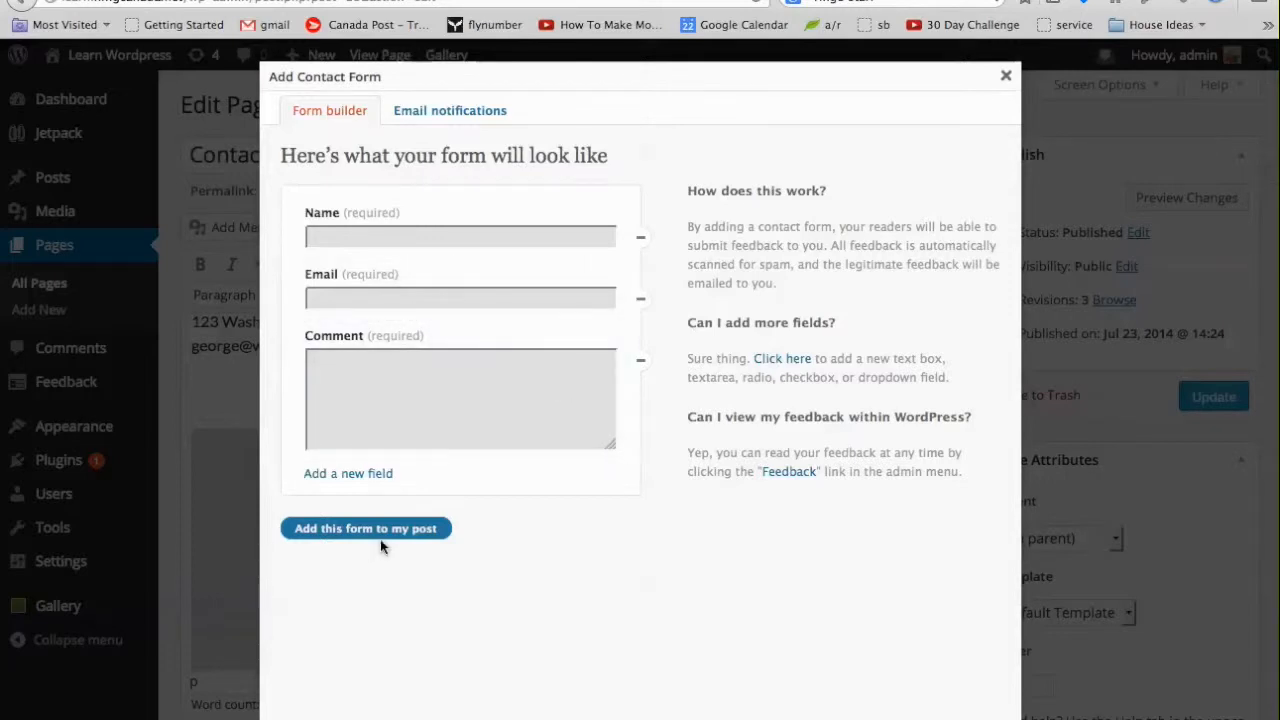
pyautogui.click(346, 474)
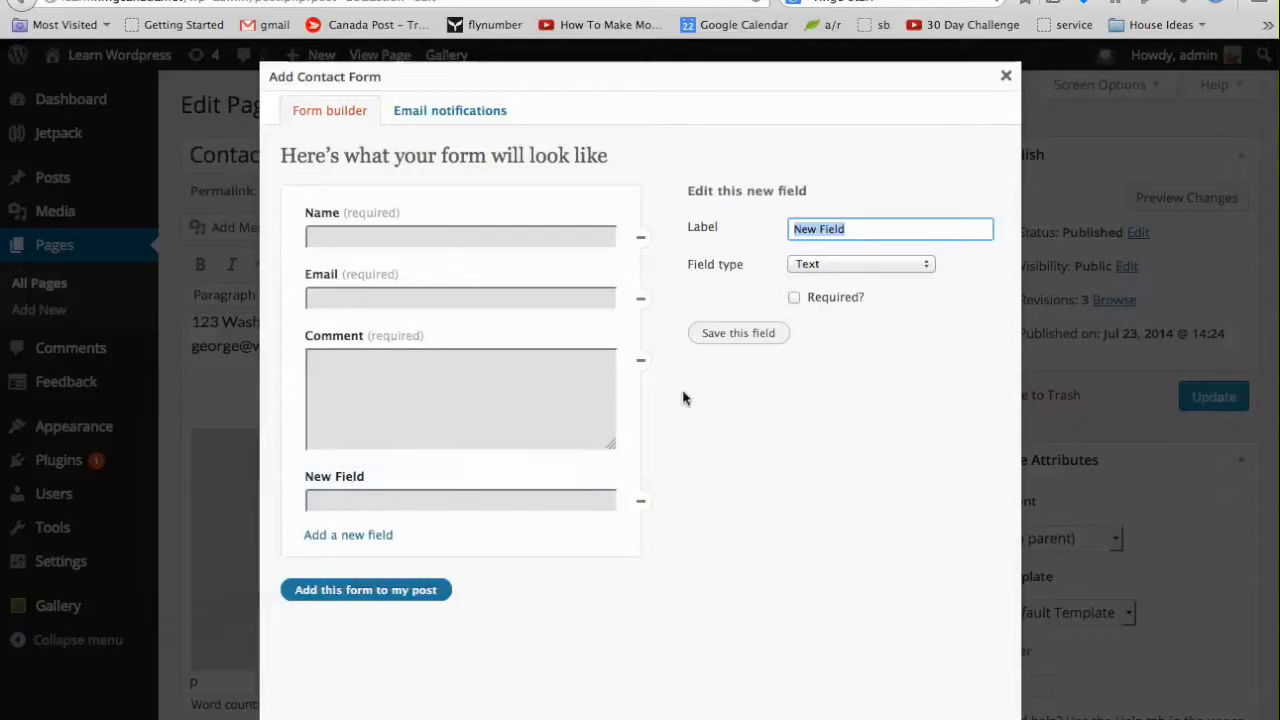
pyautogui.write('Adres')
pyautogui.press('BackSpace')
pyautogui.press('BackSpace')
pyautogui.press('BackSpace')
pyautogui.write('dress')
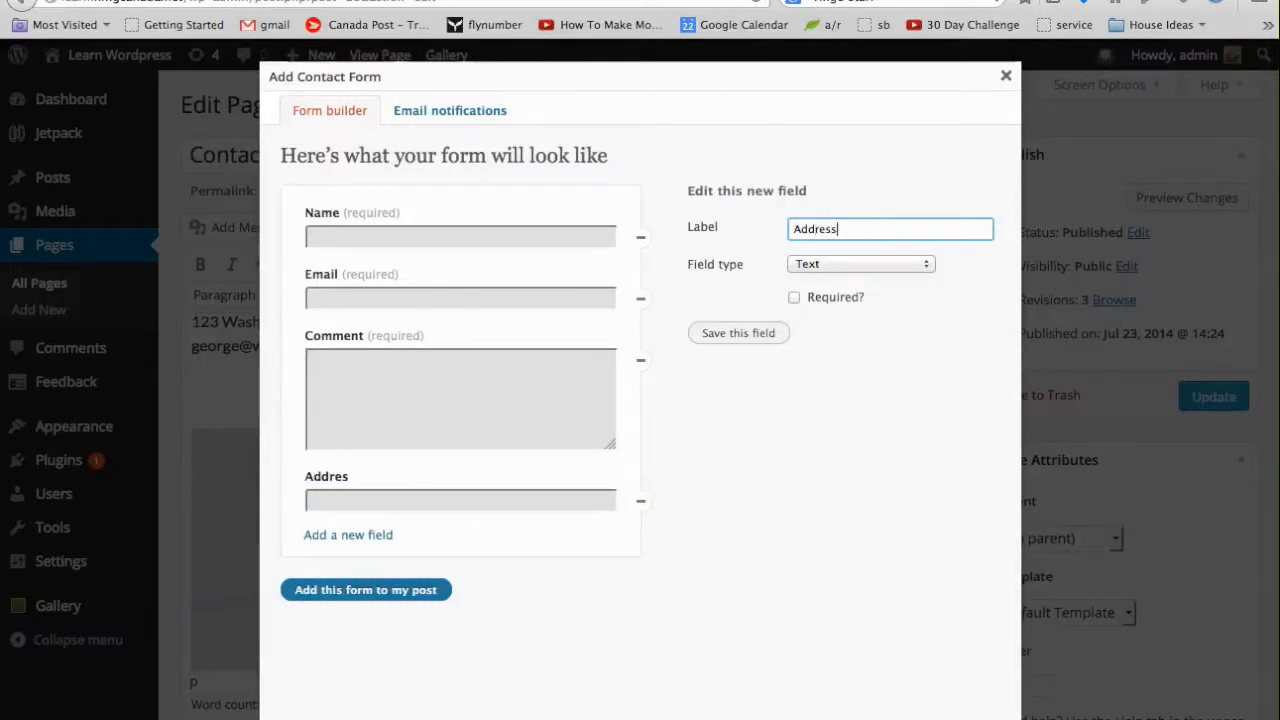
pyautogui.click(843, 262)
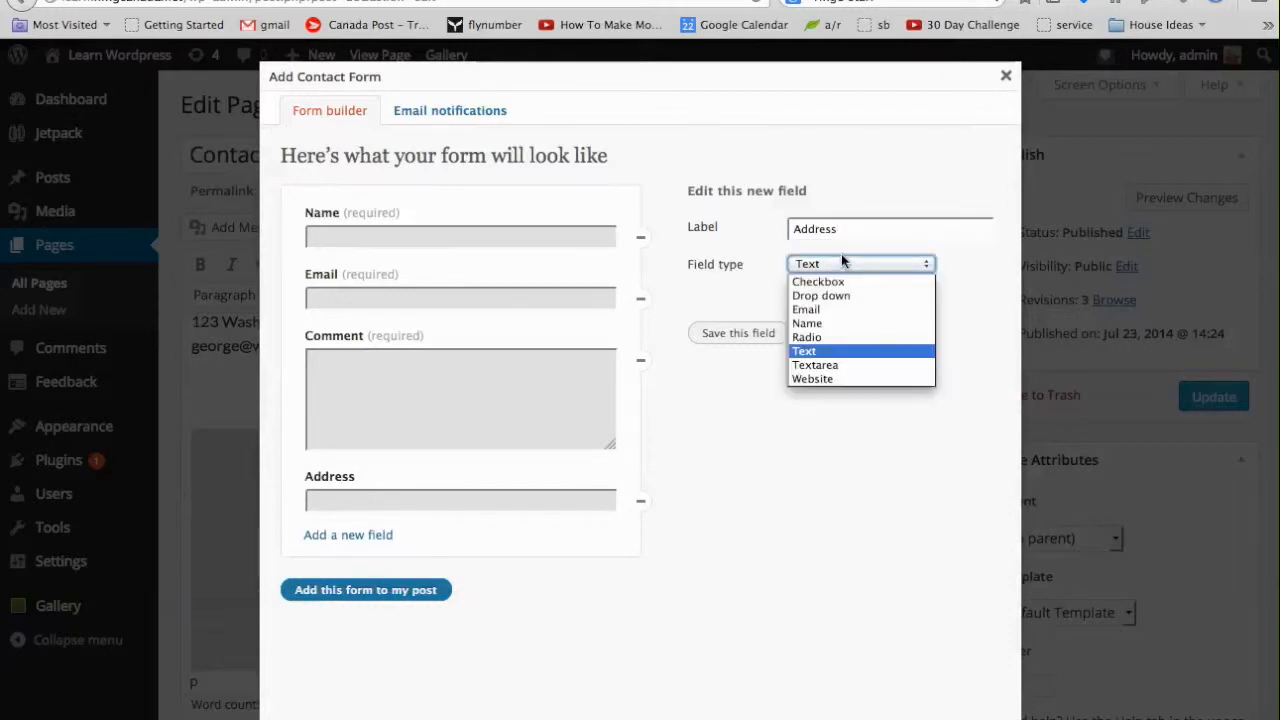
pyautogui.click(843, 262)
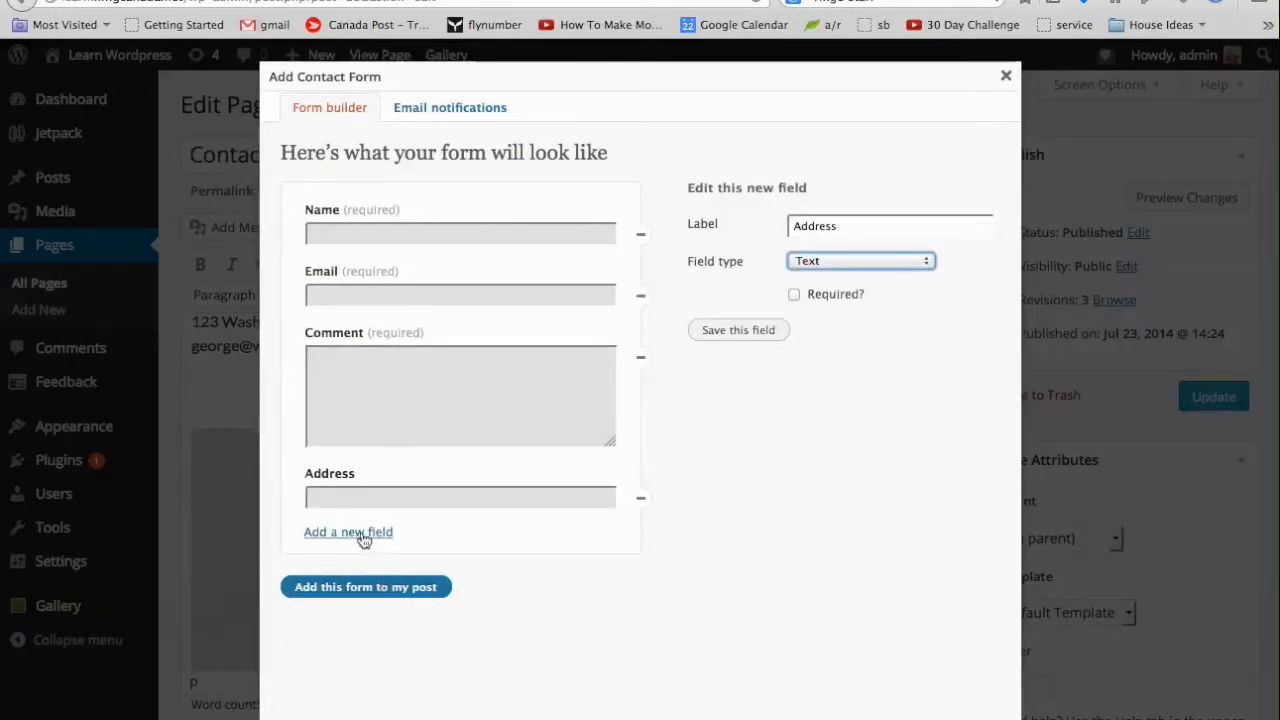
pyautogui.click(740, 334)
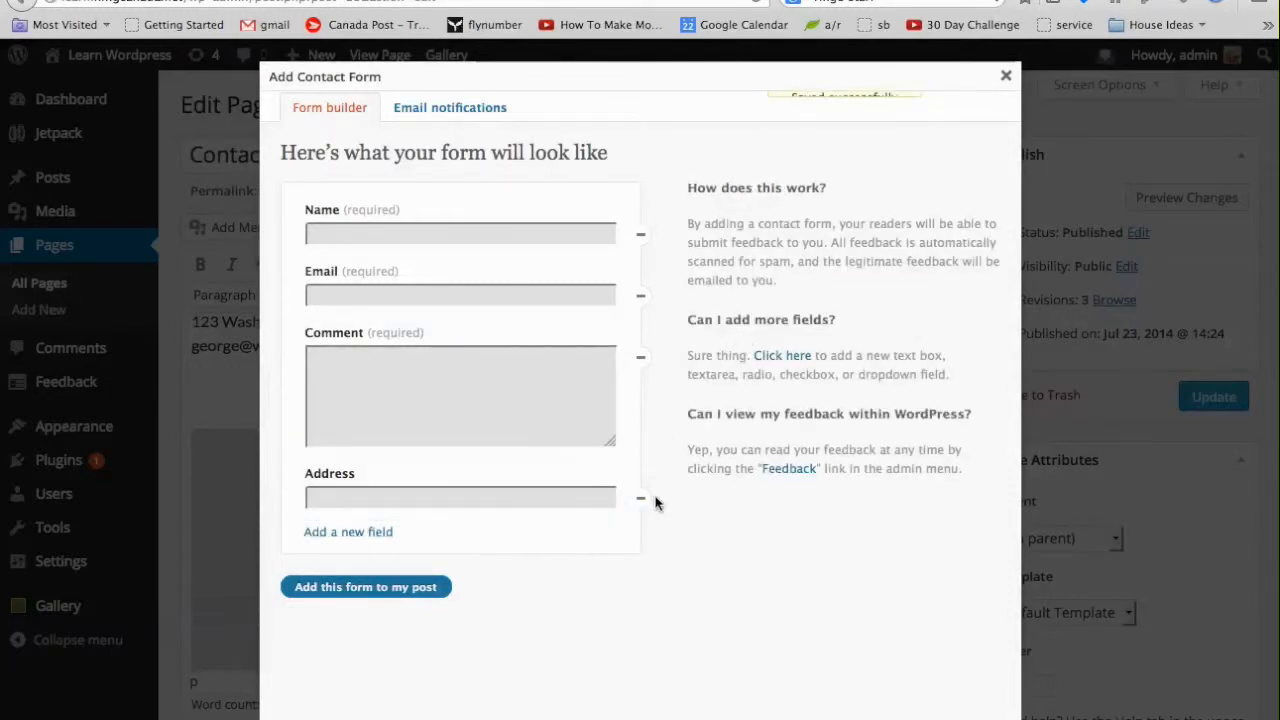
# Move Address above Comment and add a saved 'Province' field.
pyautogui.moveTo(566, 474); pyautogui.dragTo(526, 320)
pyautogui.scroll(-1, 558, 345)
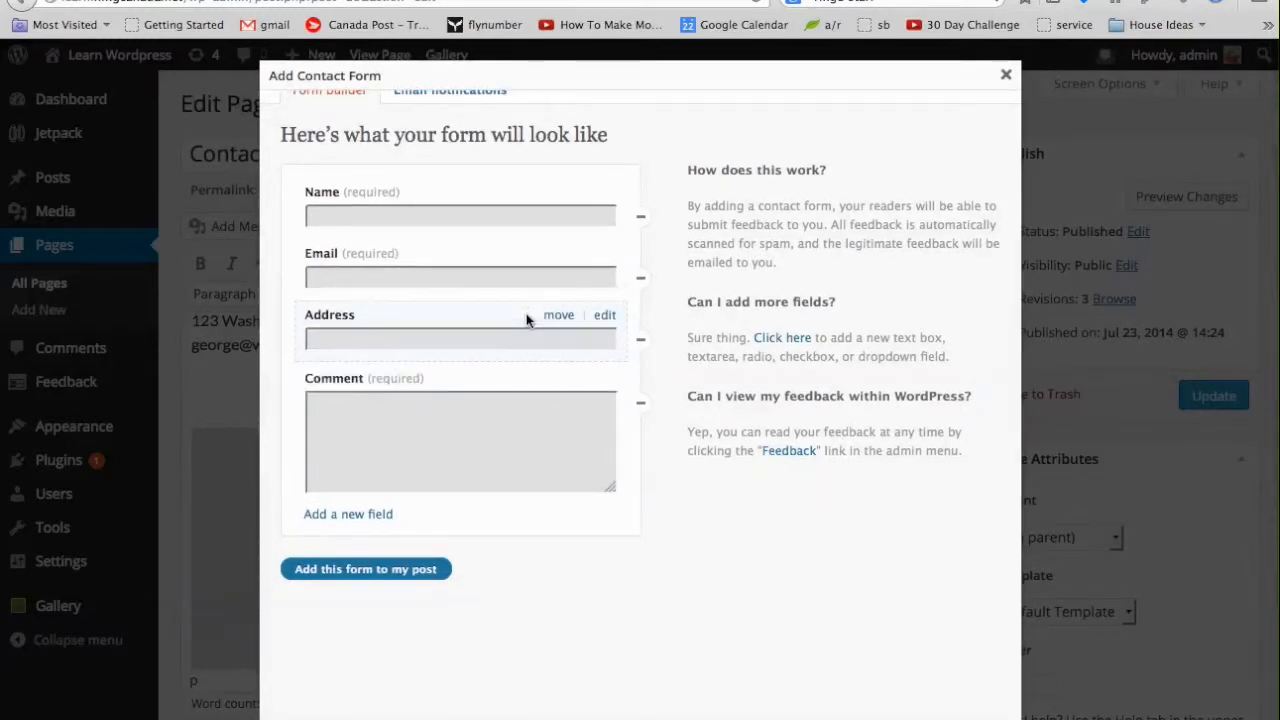
pyautogui.click(348, 514)
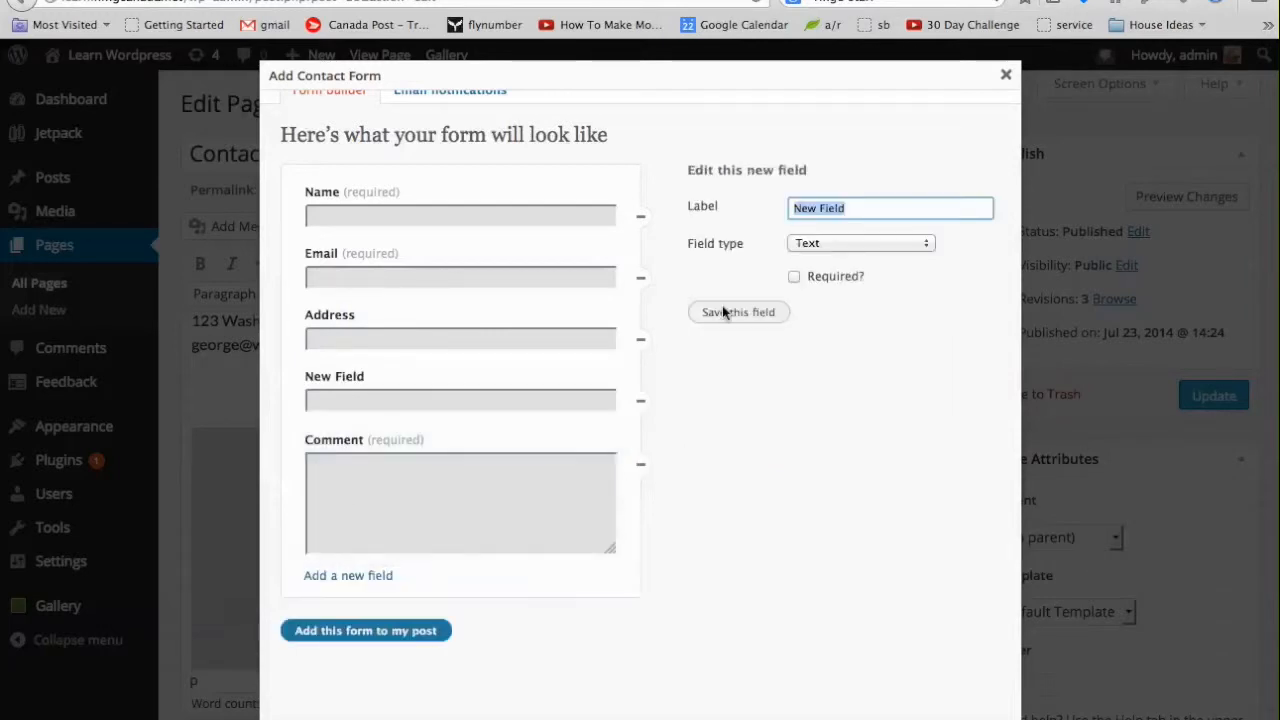
pyautogui.write('Province')
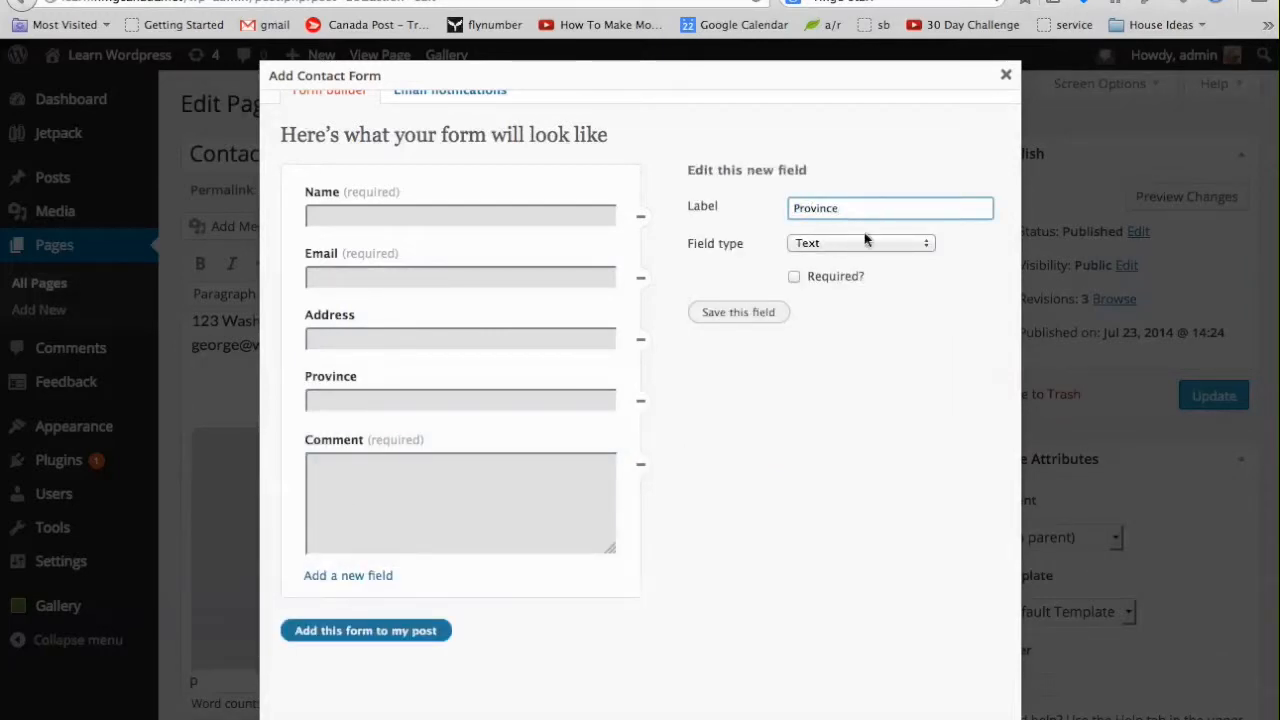
pyautogui.click(741, 312)
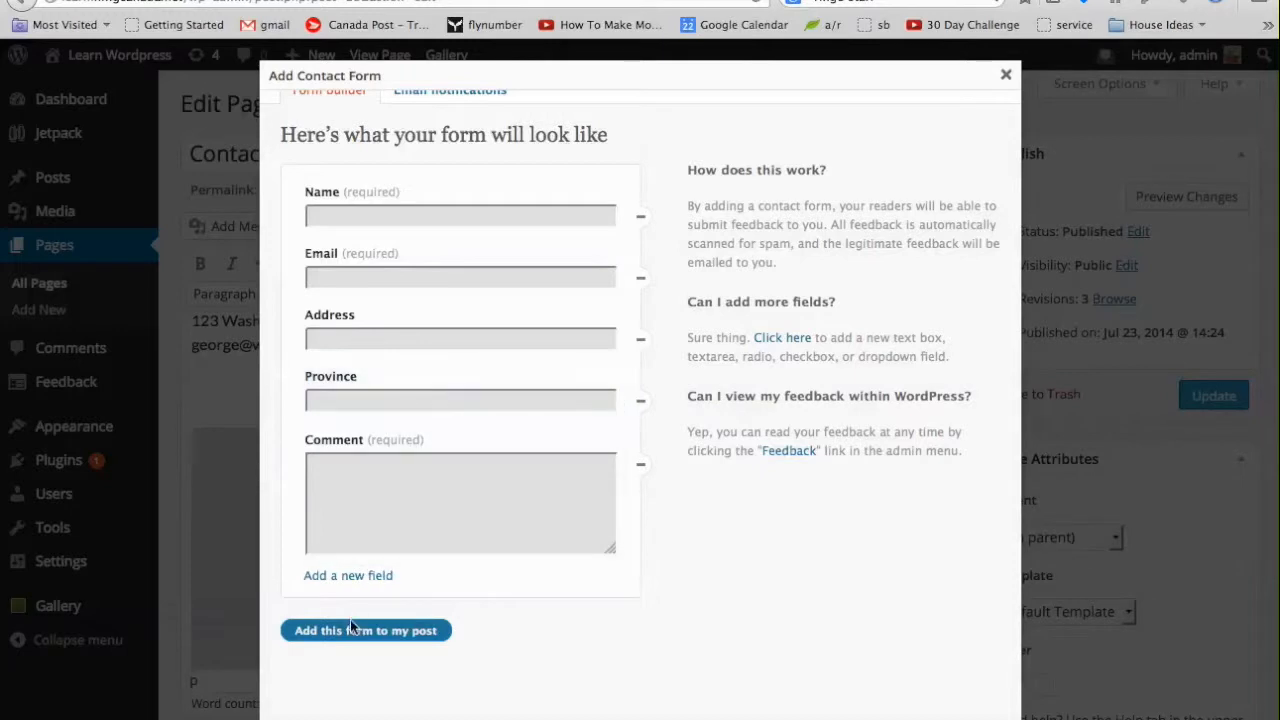
# Add a saved 'Postal Code / ZIP' field, then start one more new field.
pyautogui.click(378, 576)
pyautogui.write('Postal')
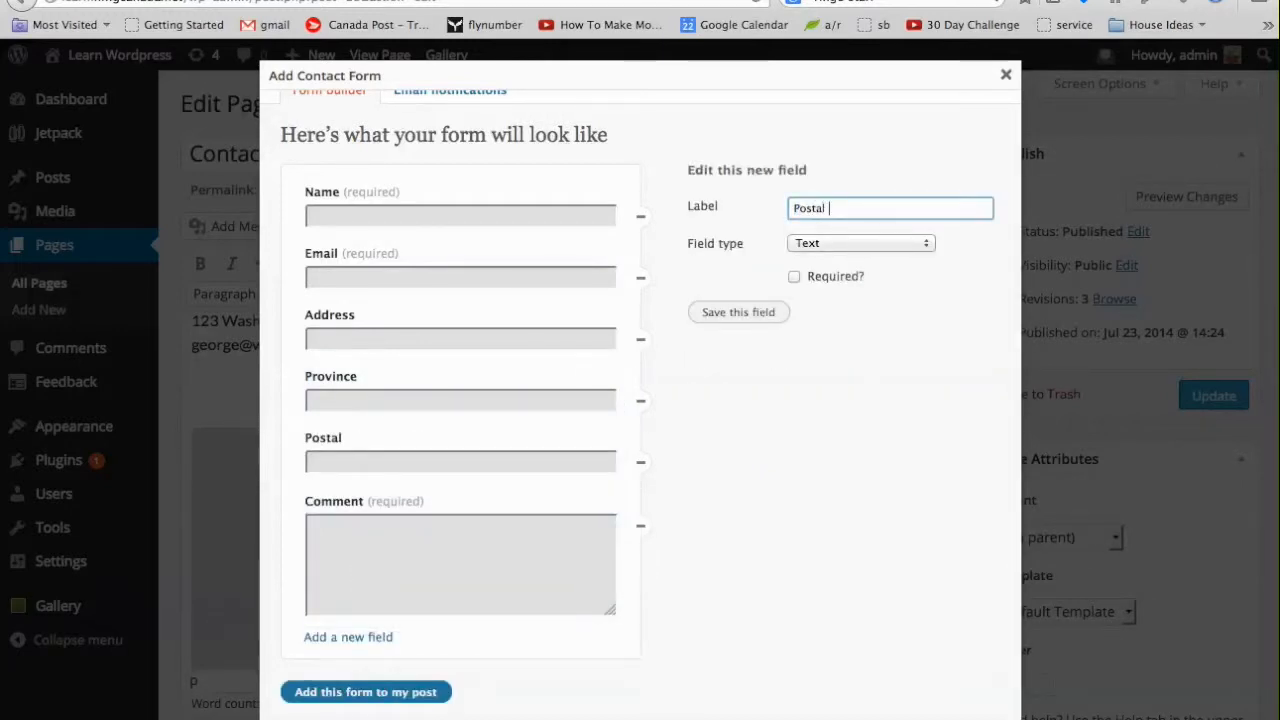
pyautogui.write(' Code / ZIP')
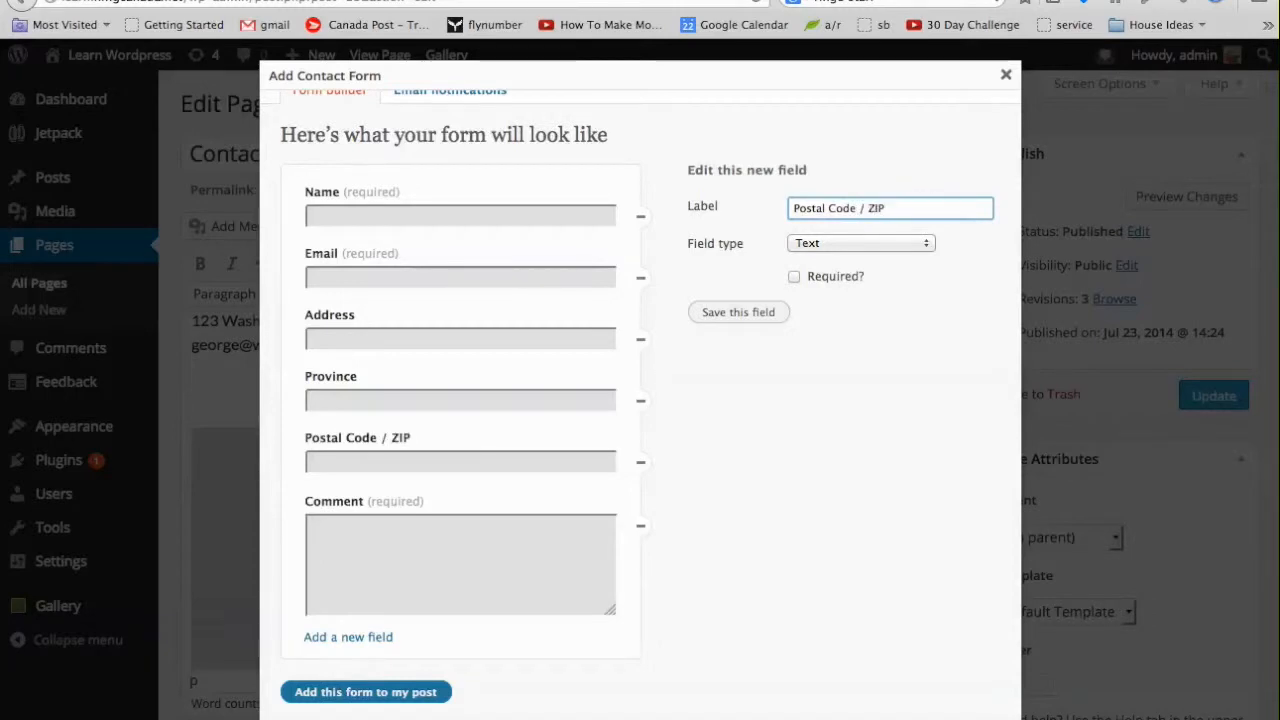
pyautogui.click(729, 313)
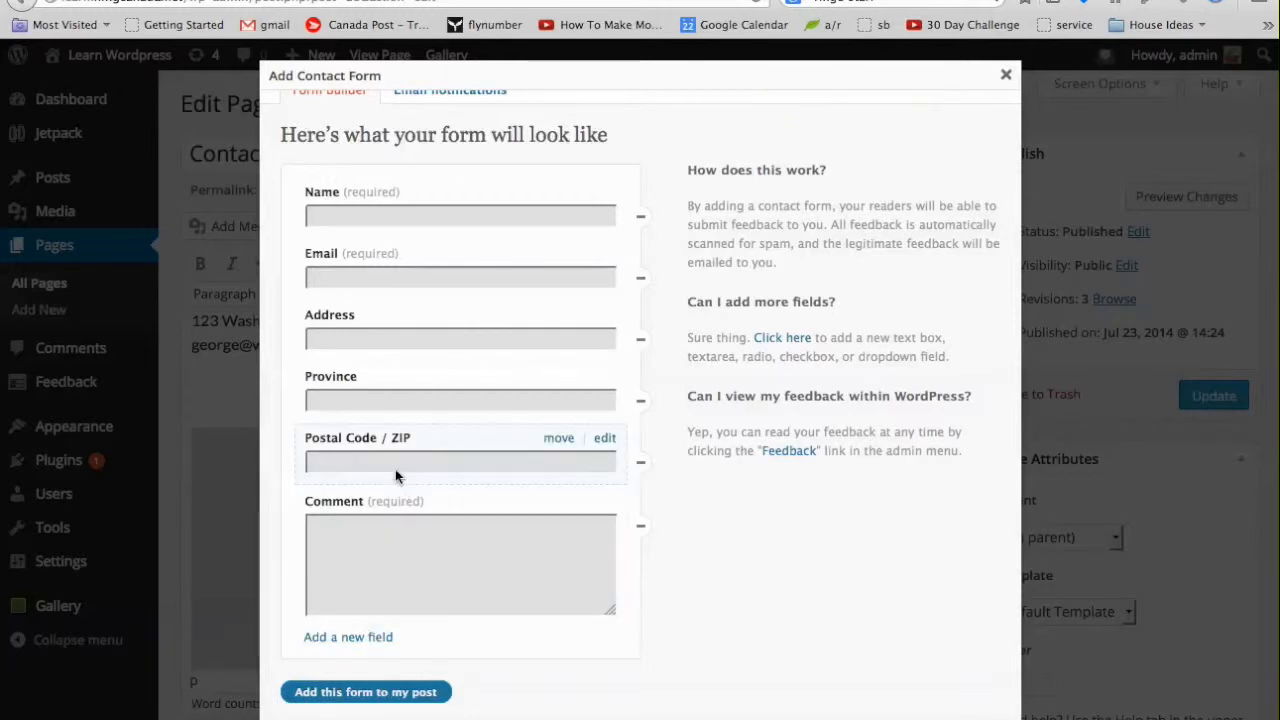
pyautogui.click(343, 637)
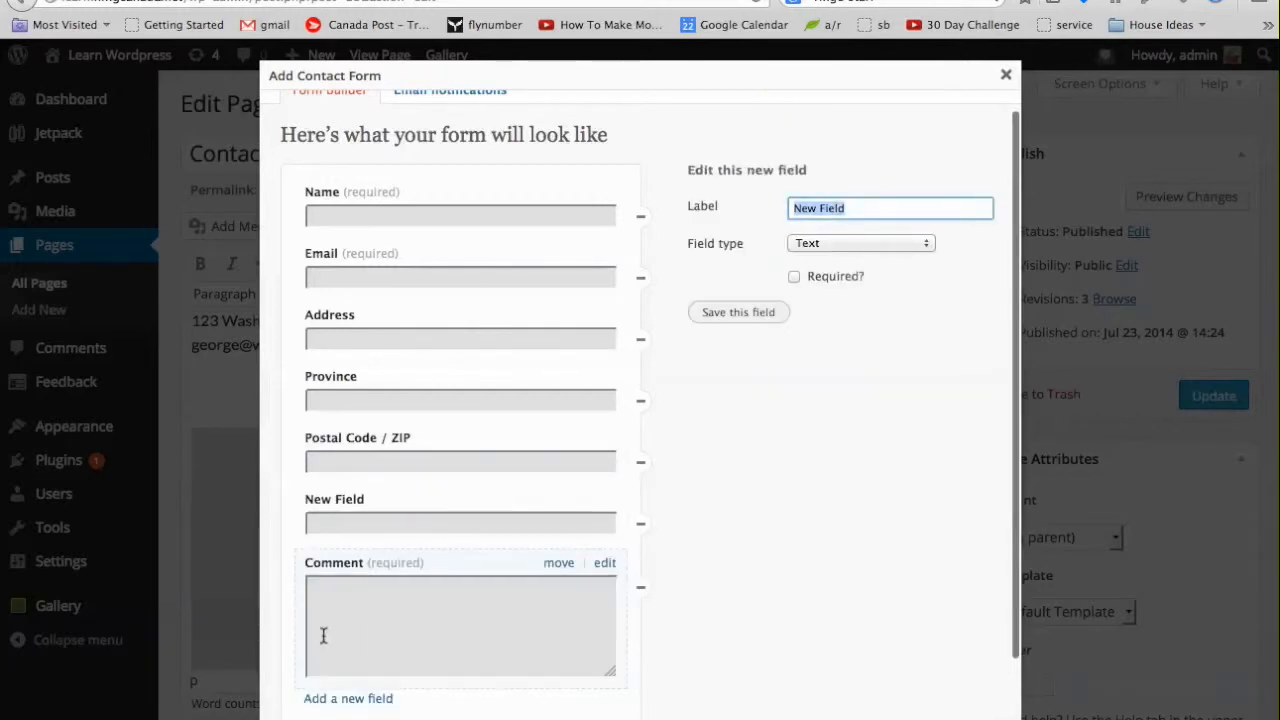
# Label the new trial field 'Phone' and change its type from checkbox to Text.
pyautogui.click(831, 243)
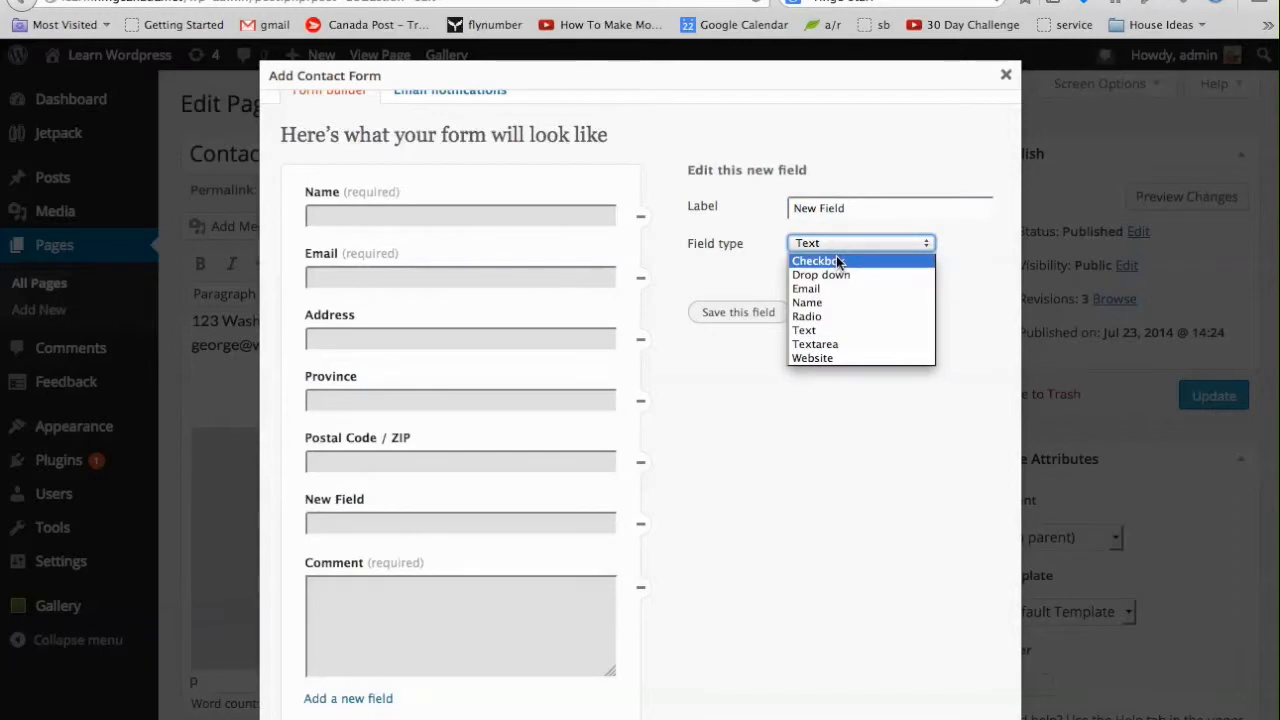
pyautogui.click(838, 261)
pyautogui.click(864, 212)
pyautogui.click(864, 212)
pyautogui.tripleClick(864, 212)
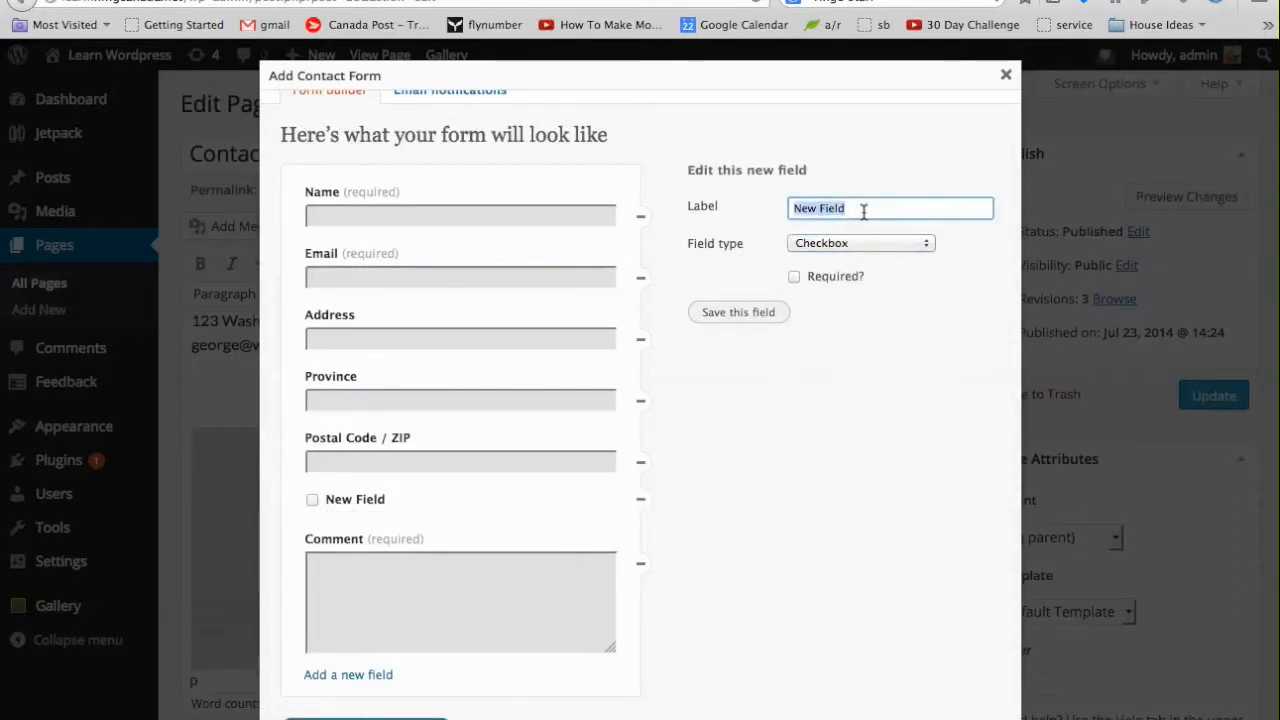
pyautogui.write('Phone')
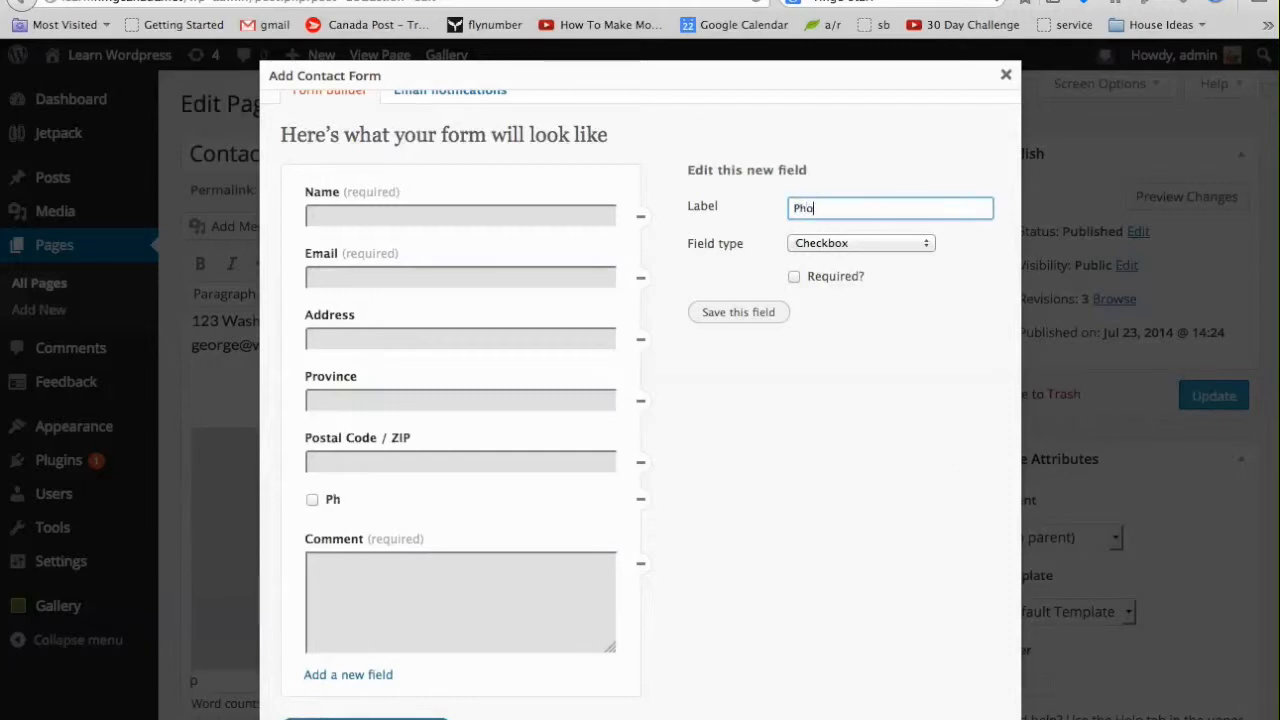
pyautogui.click(851, 243)
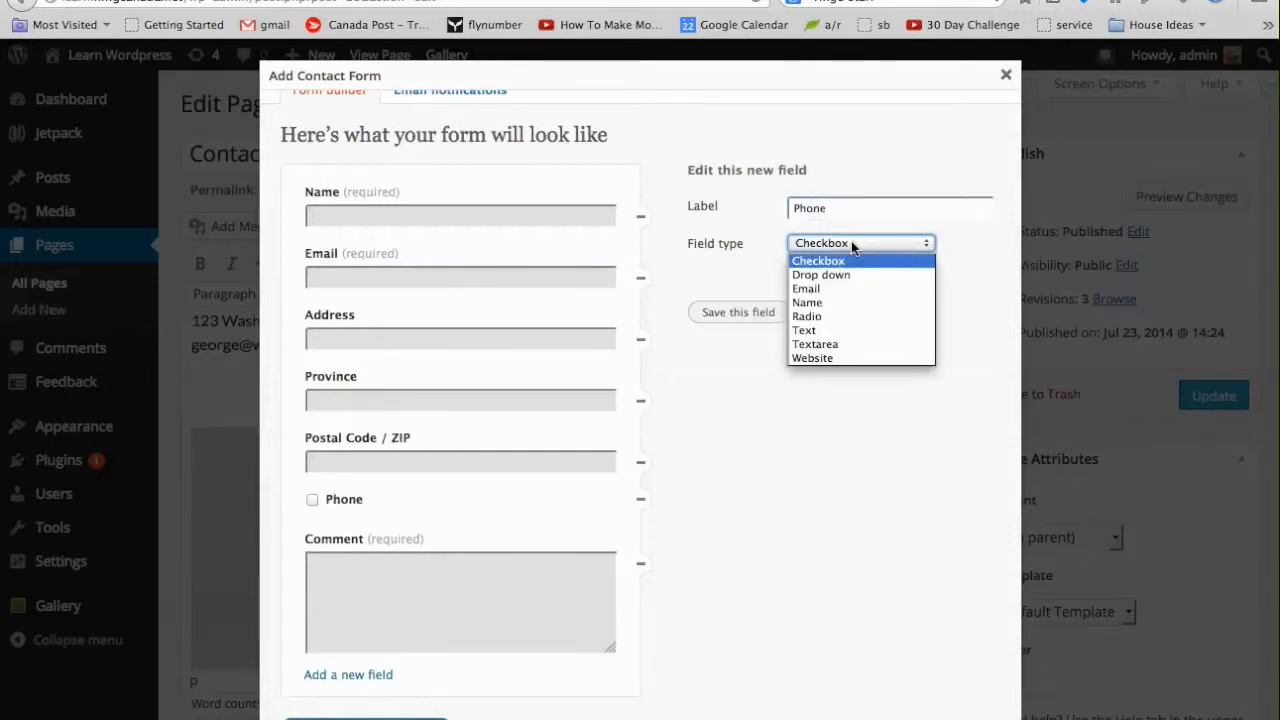
pyautogui.click(839, 330)
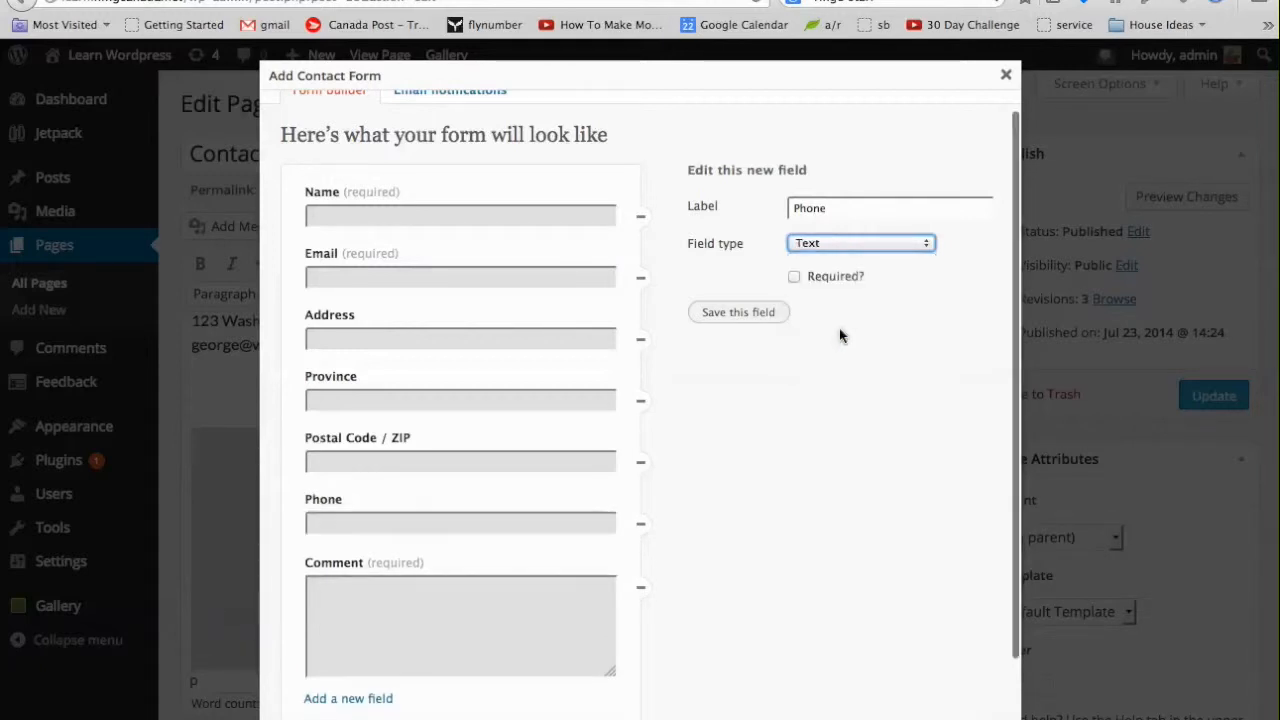
pyautogui.scroll(-2, 475, 552)
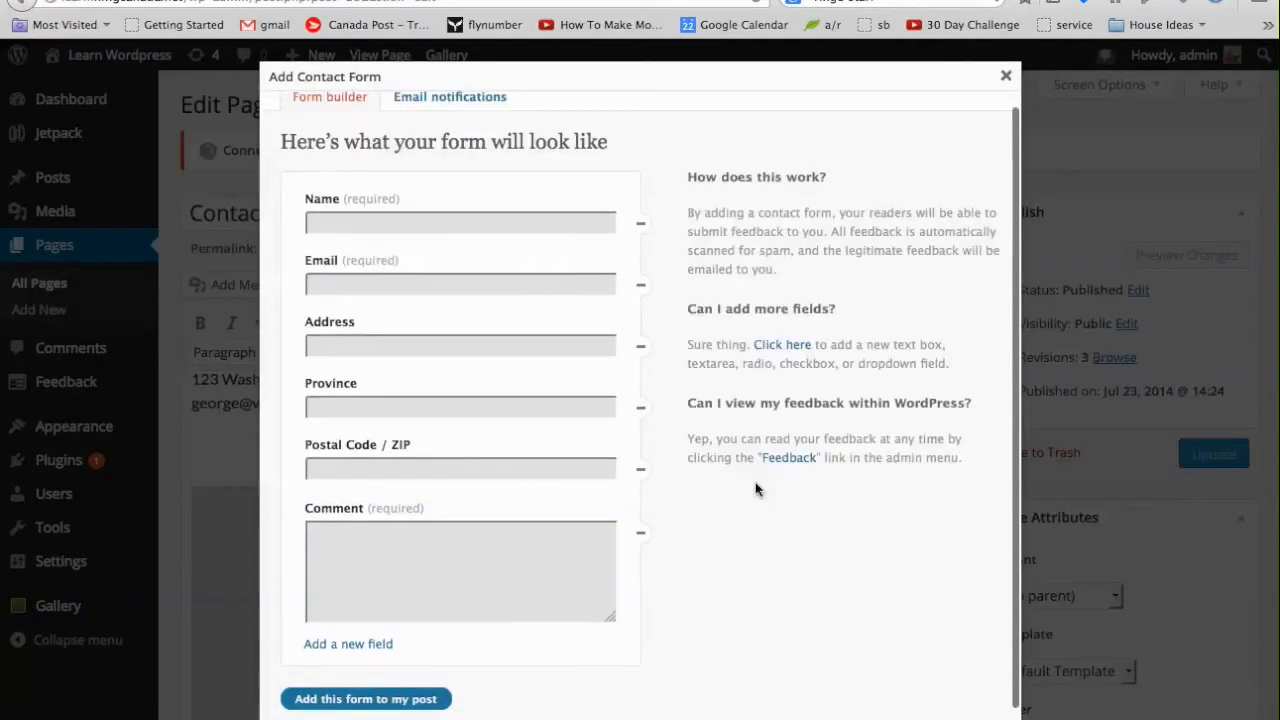
pyautogui.scroll(-1, 755, 482)
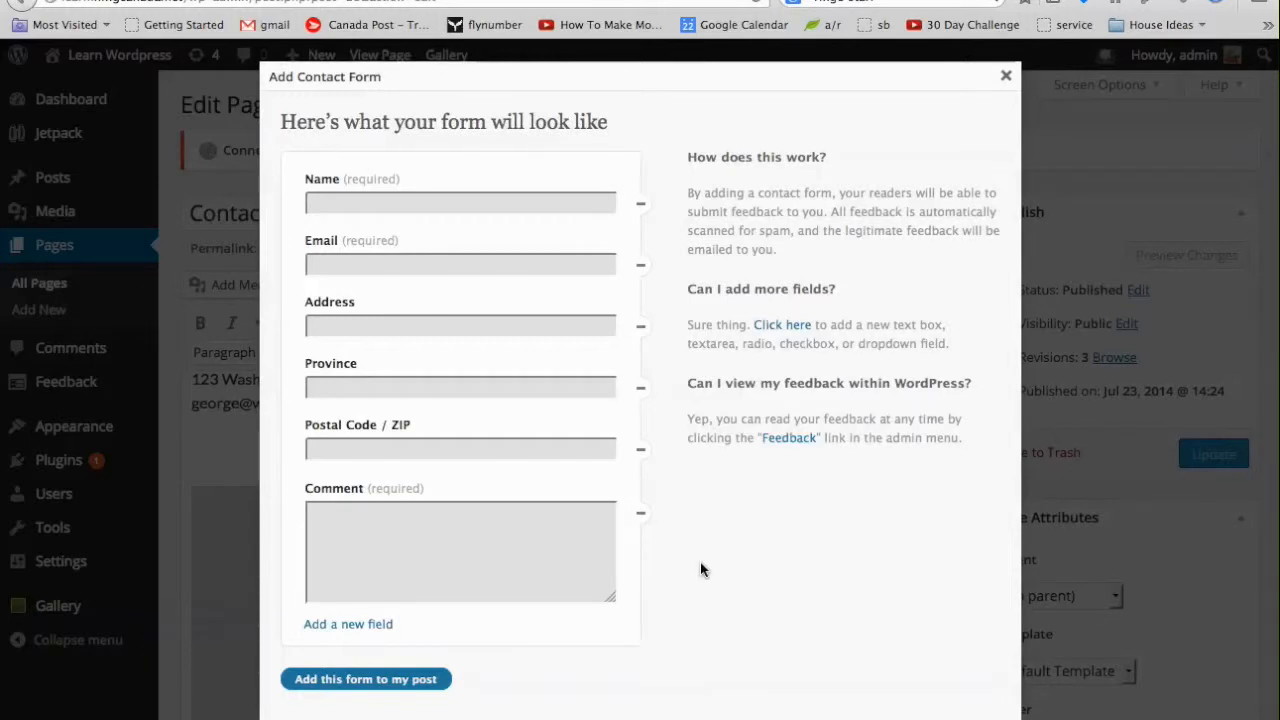
pyautogui.moveTo(492, 238)
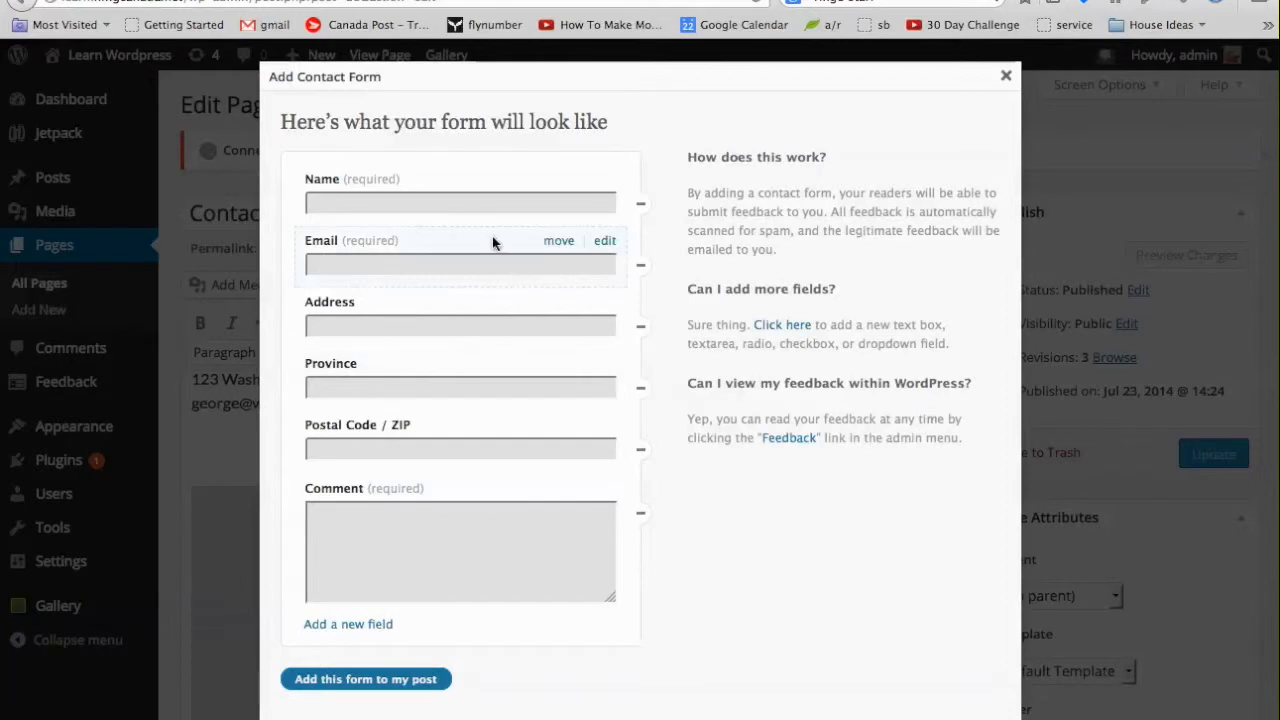
pyautogui.scroll(-3, 475, 571)
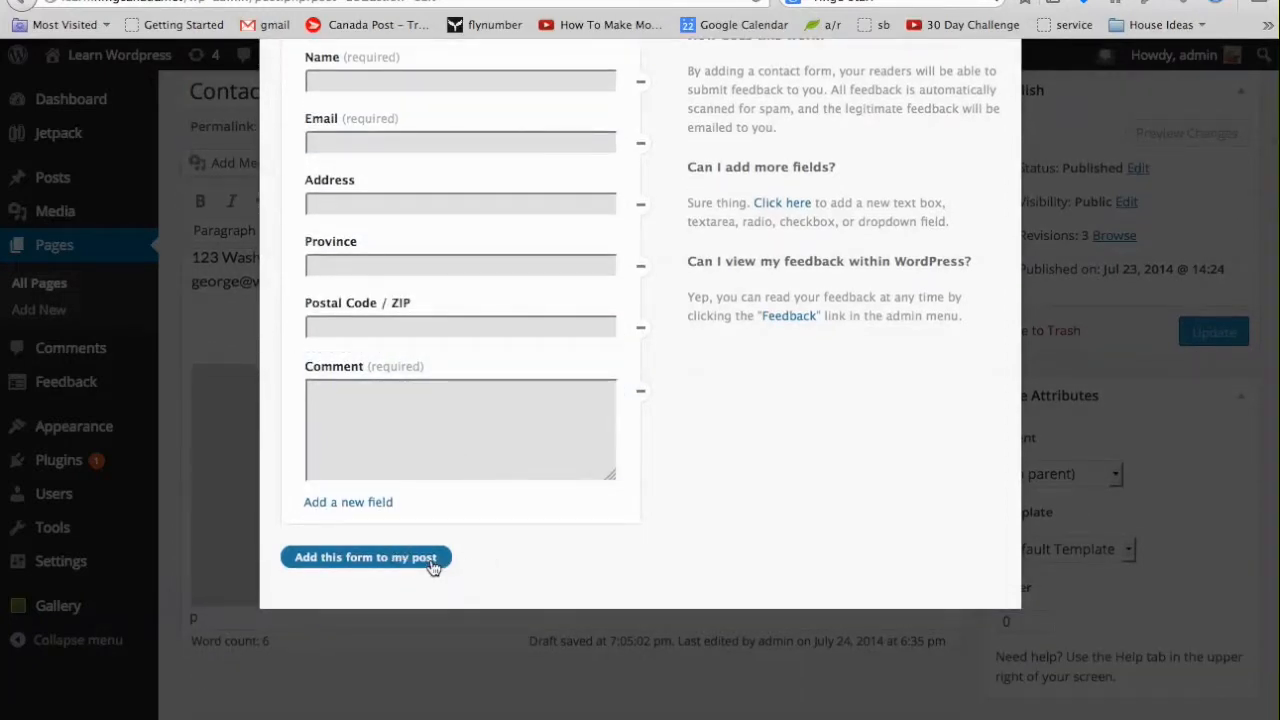
# Insert the six-field contact form shortcode below the e-mail line and reopen the builder.
pyautogui.click(351, 560)
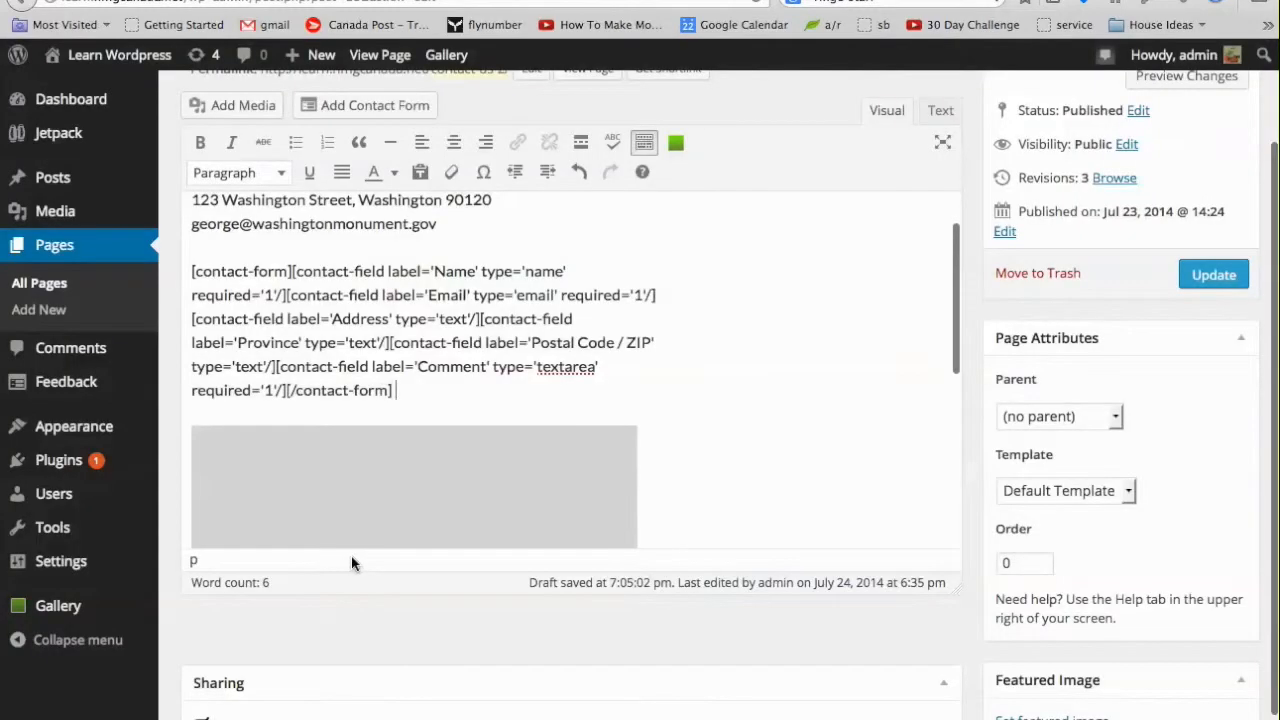
pyautogui.moveTo(435, 393); pyautogui.dragTo(165, 272)
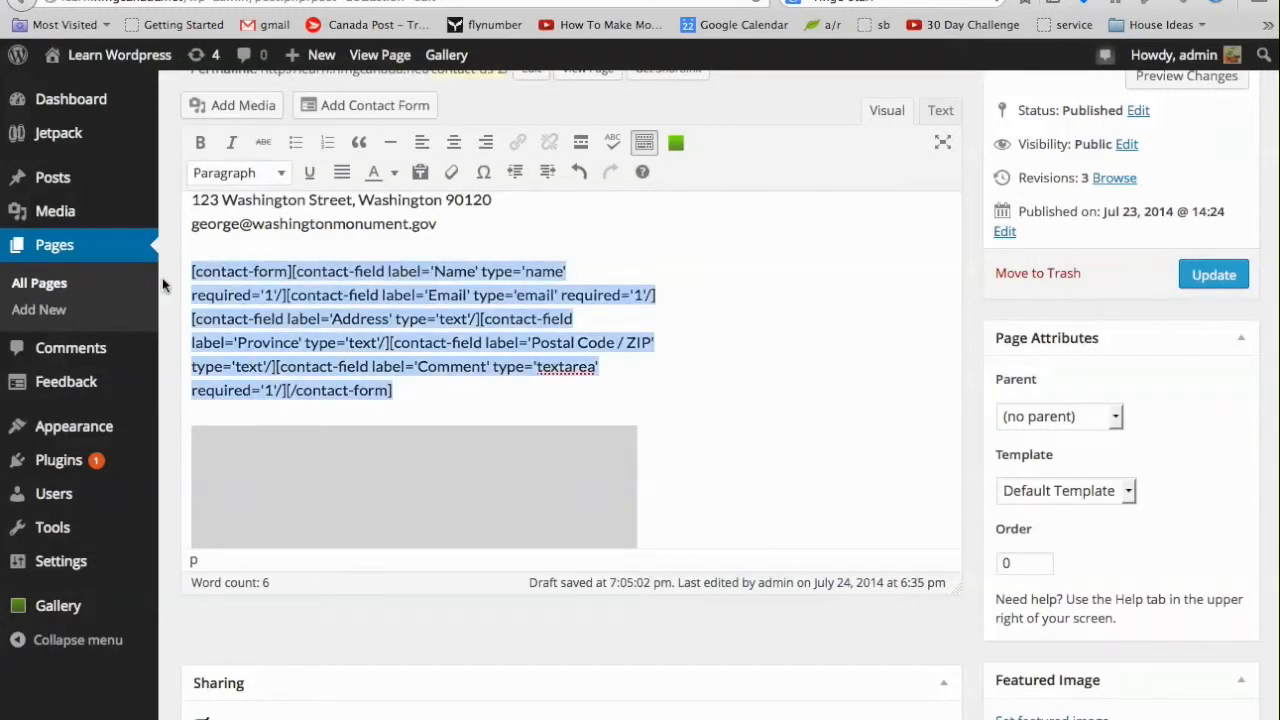
pyautogui.click(441, 392)
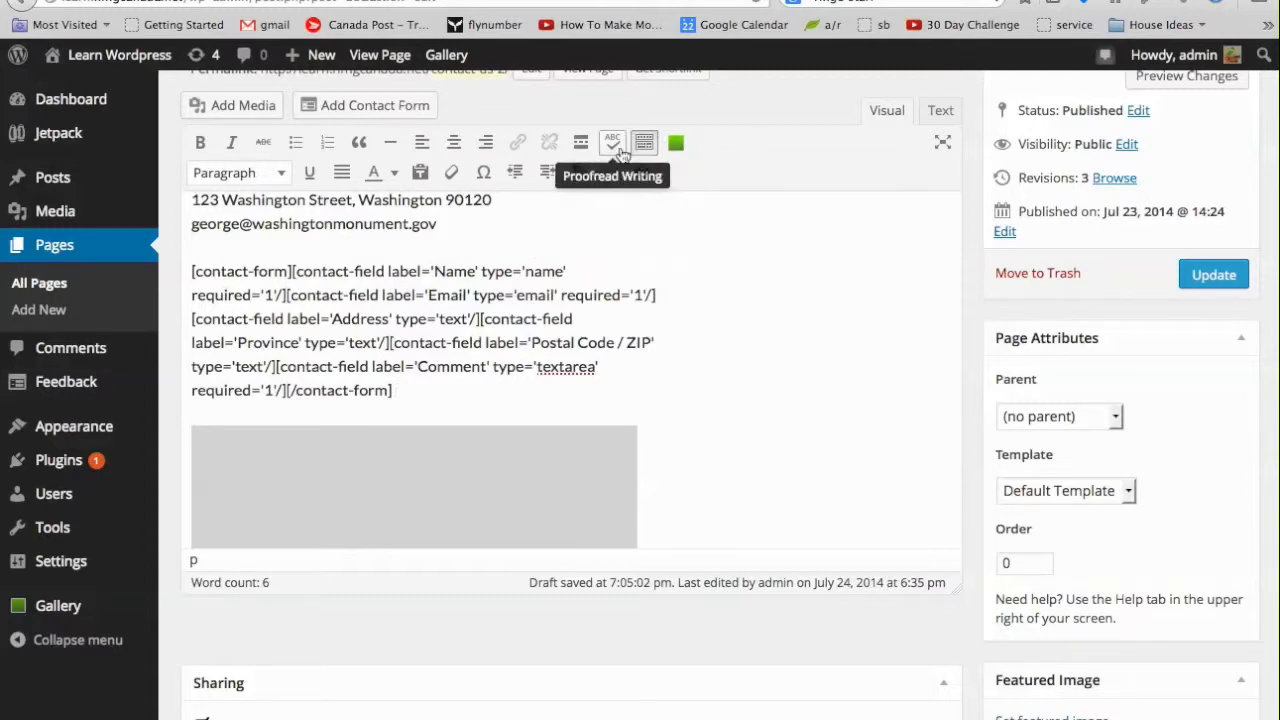
pyautogui.click(408, 107)
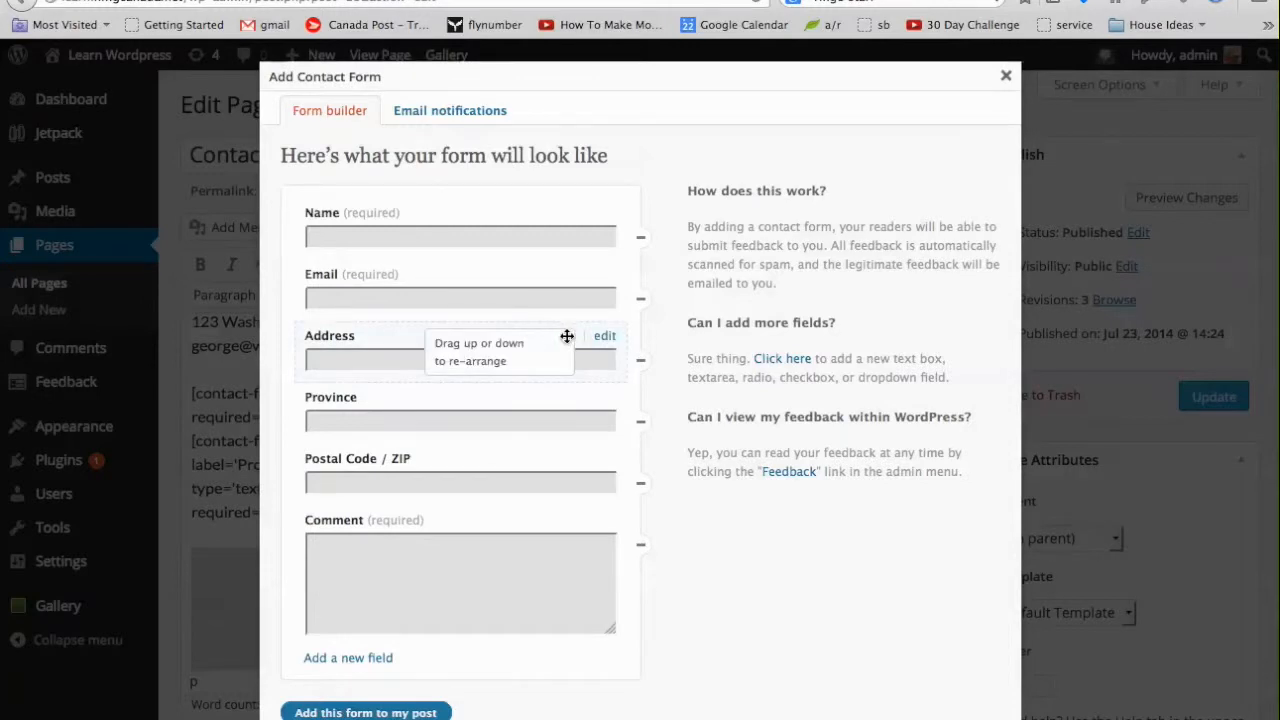
# Move Address above Email and relabel Postal Code / ZIP as 'Postal Code / ZIP Stuff'.
pyautogui.moveTo(566, 335); pyautogui.dragTo(567, 279)
pyautogui.moveTo(434, 457)
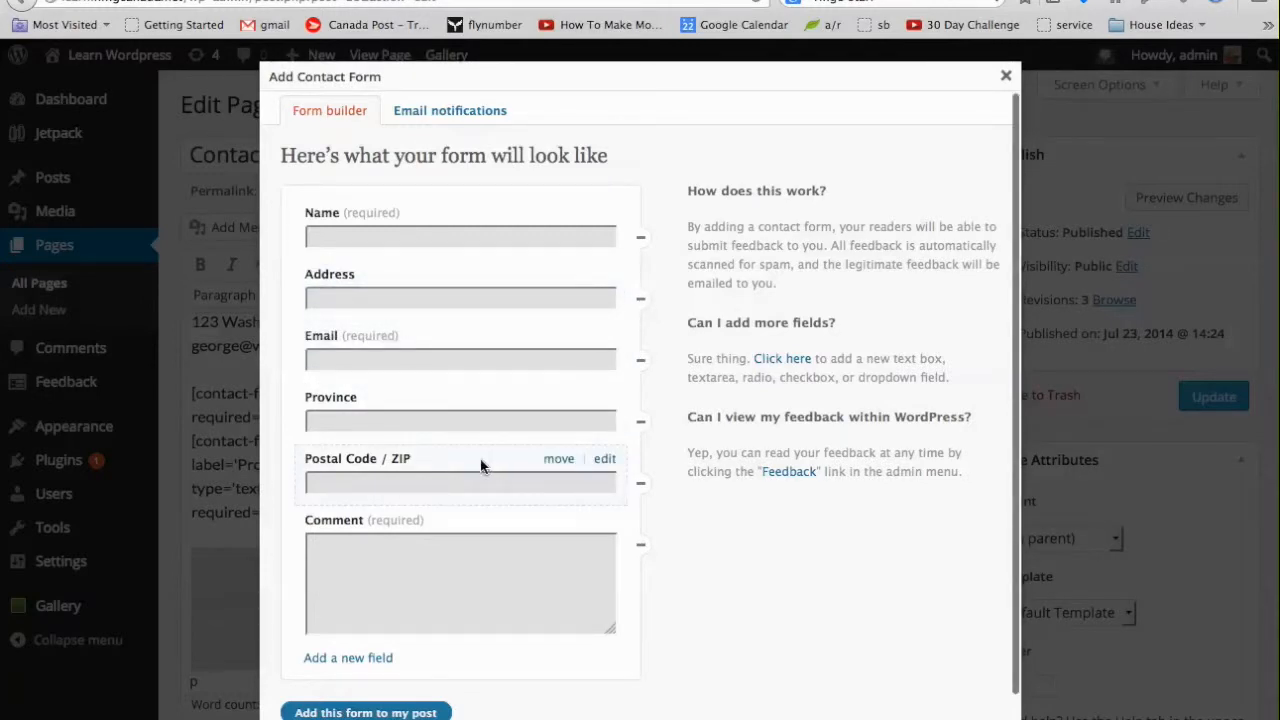
pyautogui.click(605, 460)
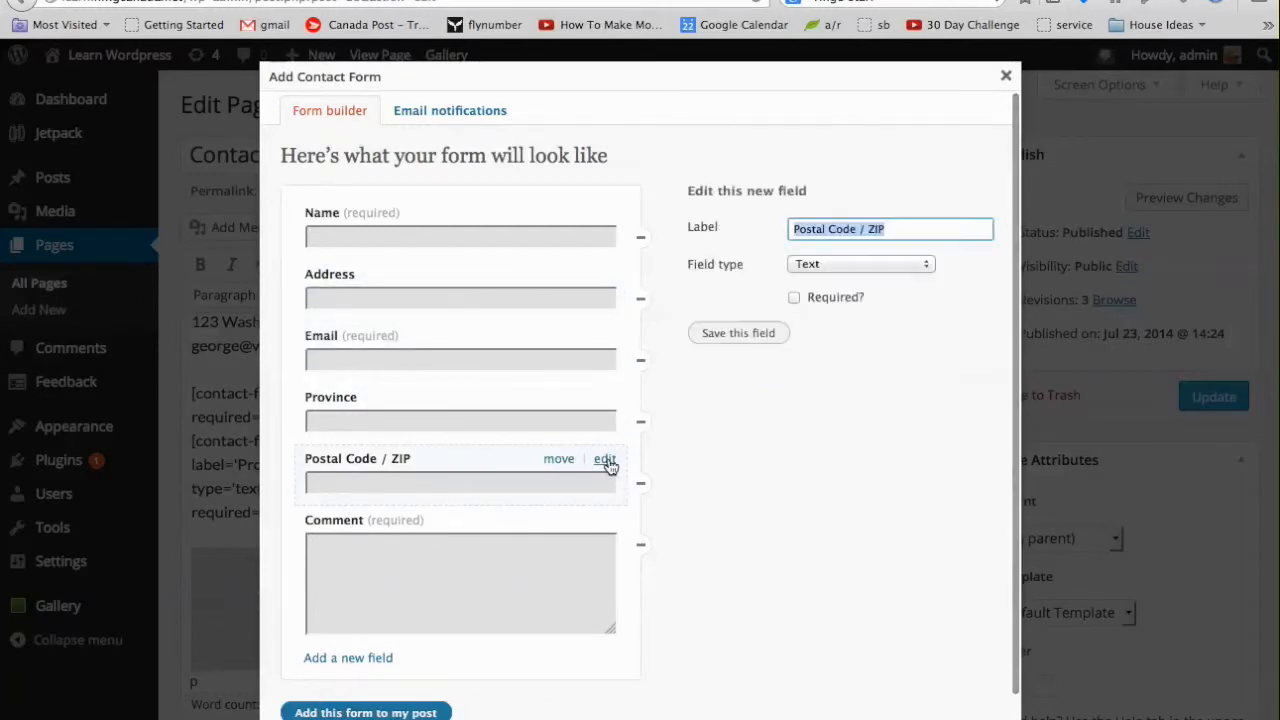
pyautogui.click(920, 226)
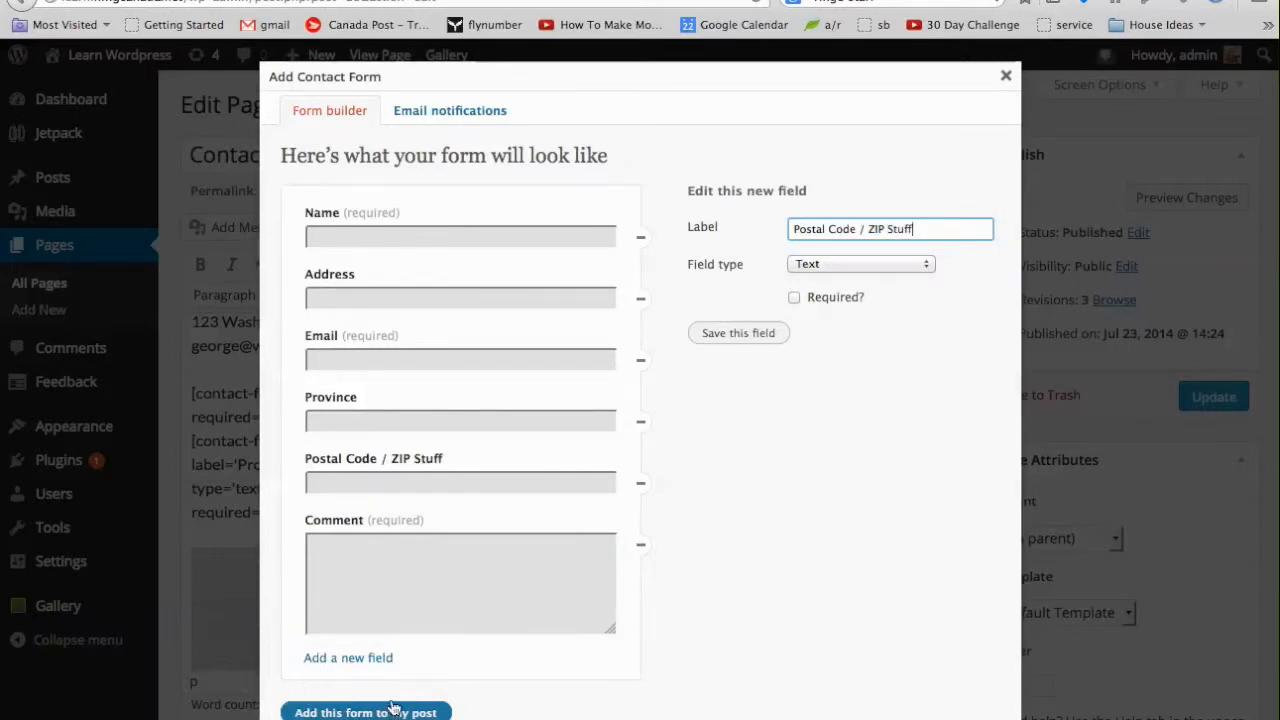
pyautogui.click(740, 336)
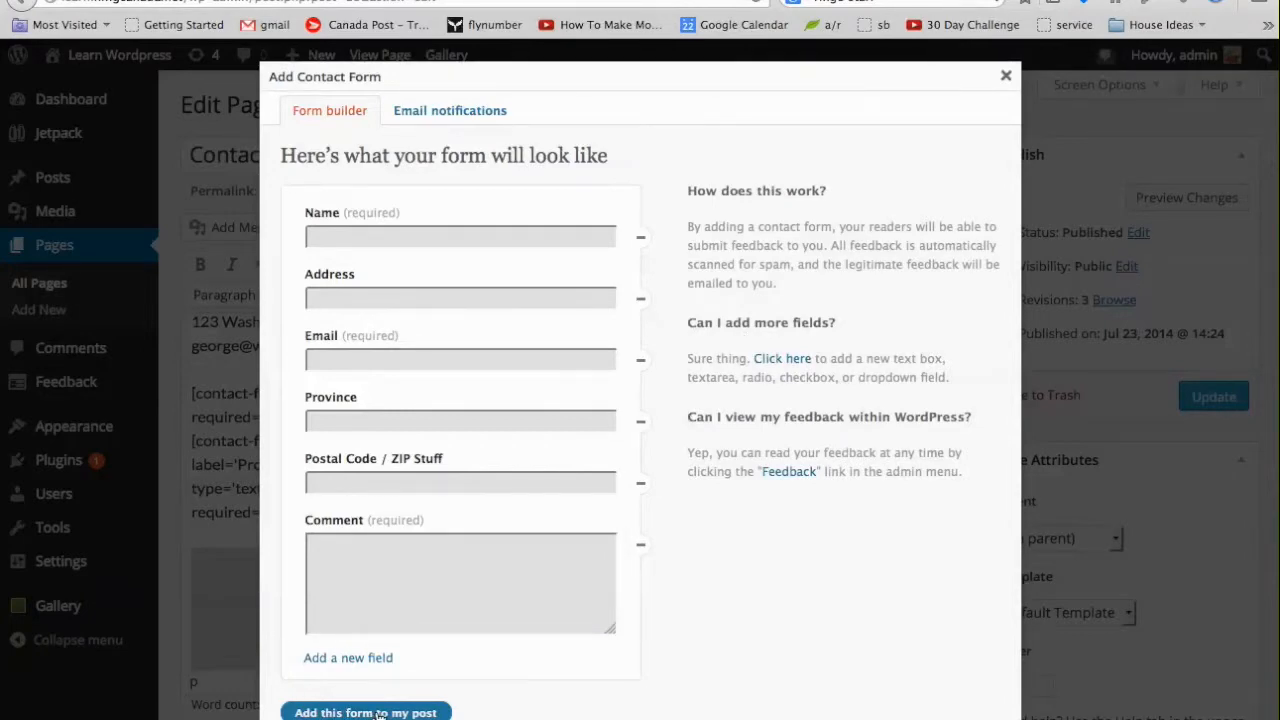
# Insert the revised contact form into the Contact Us page.
pyautogui.click(380, 713)
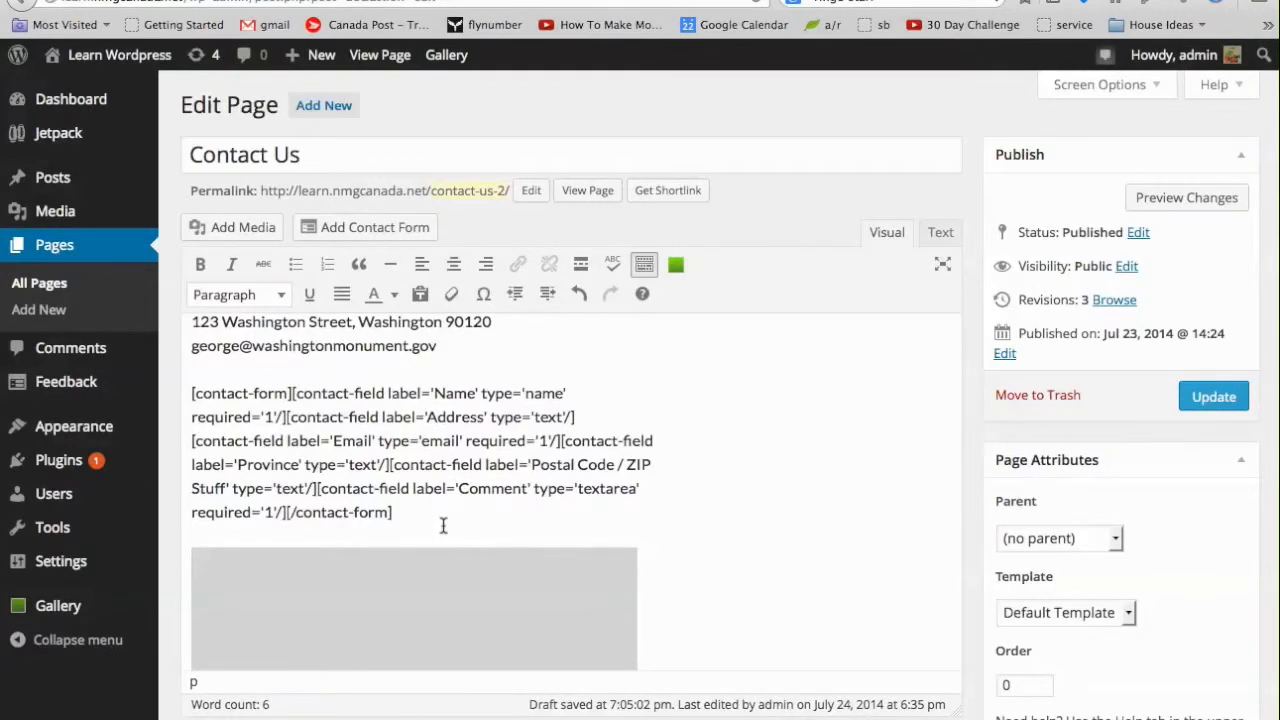
pyautogui.scroll(1, 443, 525)
pyautogui.scroll(-4, 443, 525)
pyautogui.scroll(4, 443, 527)
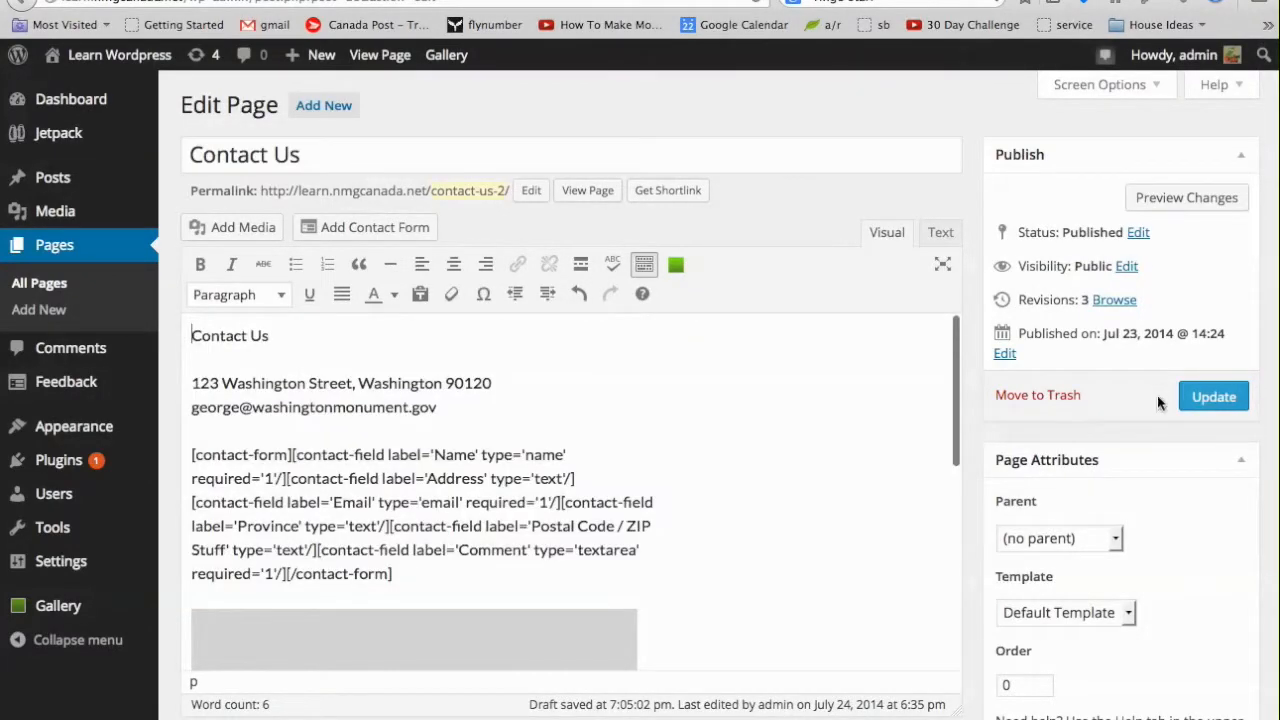
# Update the page and review the live form showing Address before Email and 'Postal Code / ZIP Stuff'.
pyautogui.click(1222, 397)
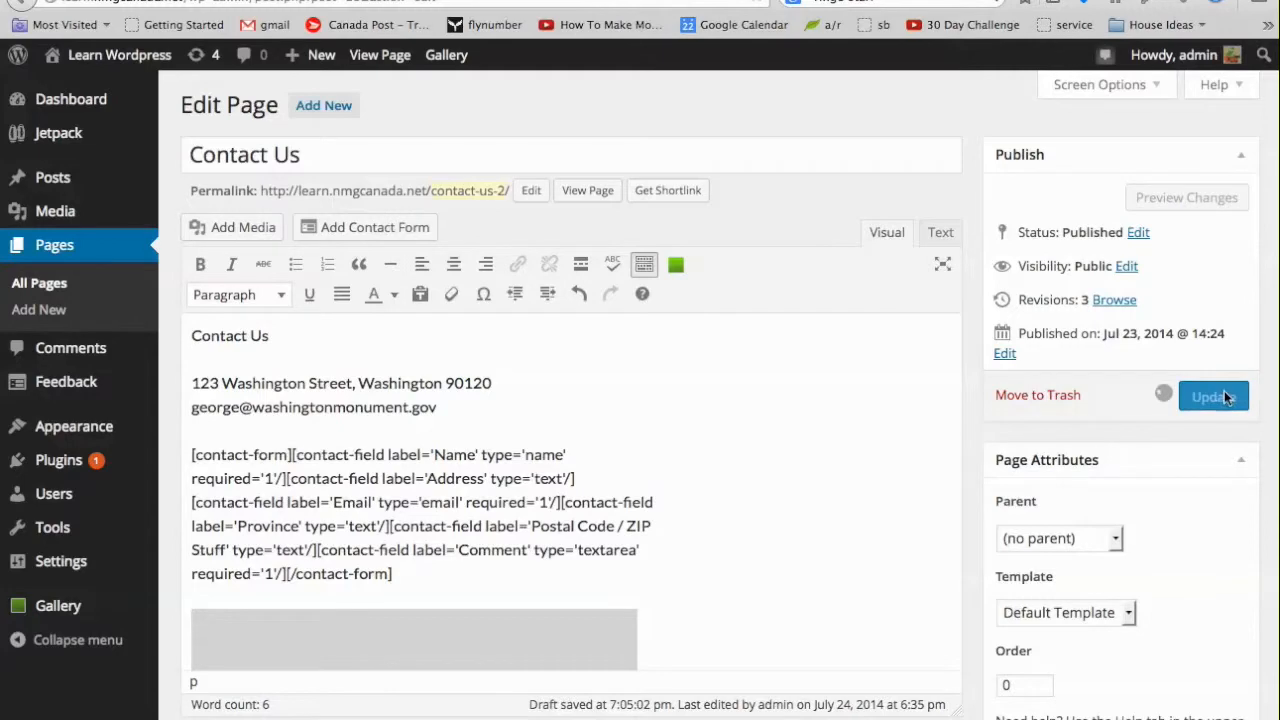
pyautogui.click(395, 58)
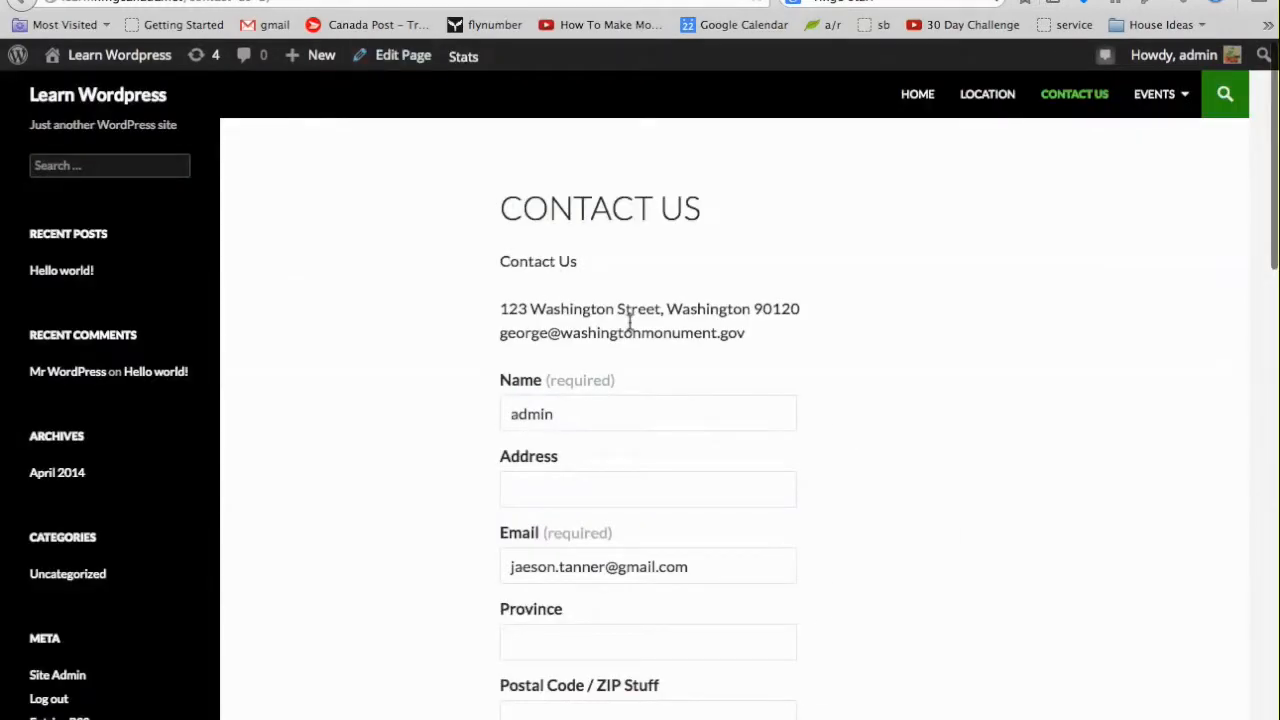
pyautogui.scroll(-3, 771, 392)
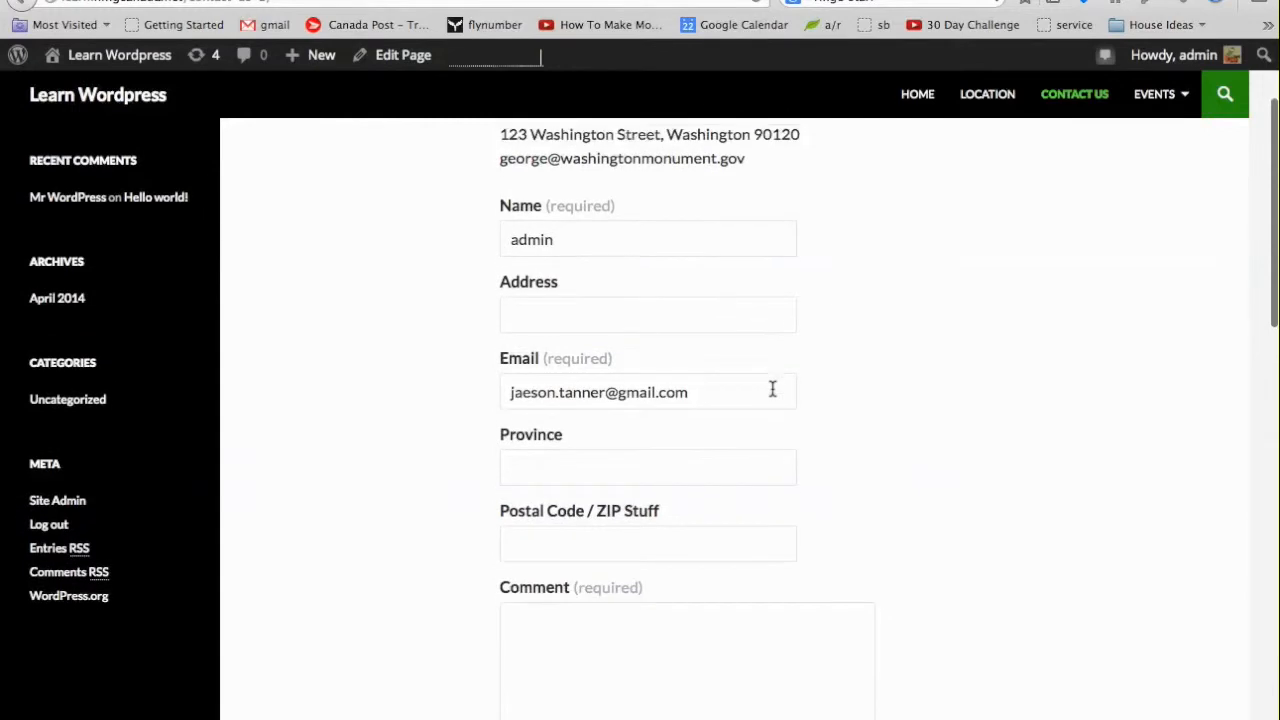
pyautogui.scroll(-5, 772, 388)
pyautogui.scroll(10, 772, 388)
pyautogui.scroll(-5, 771, 386)
pyautogui.scroll(-5, 772, 395)
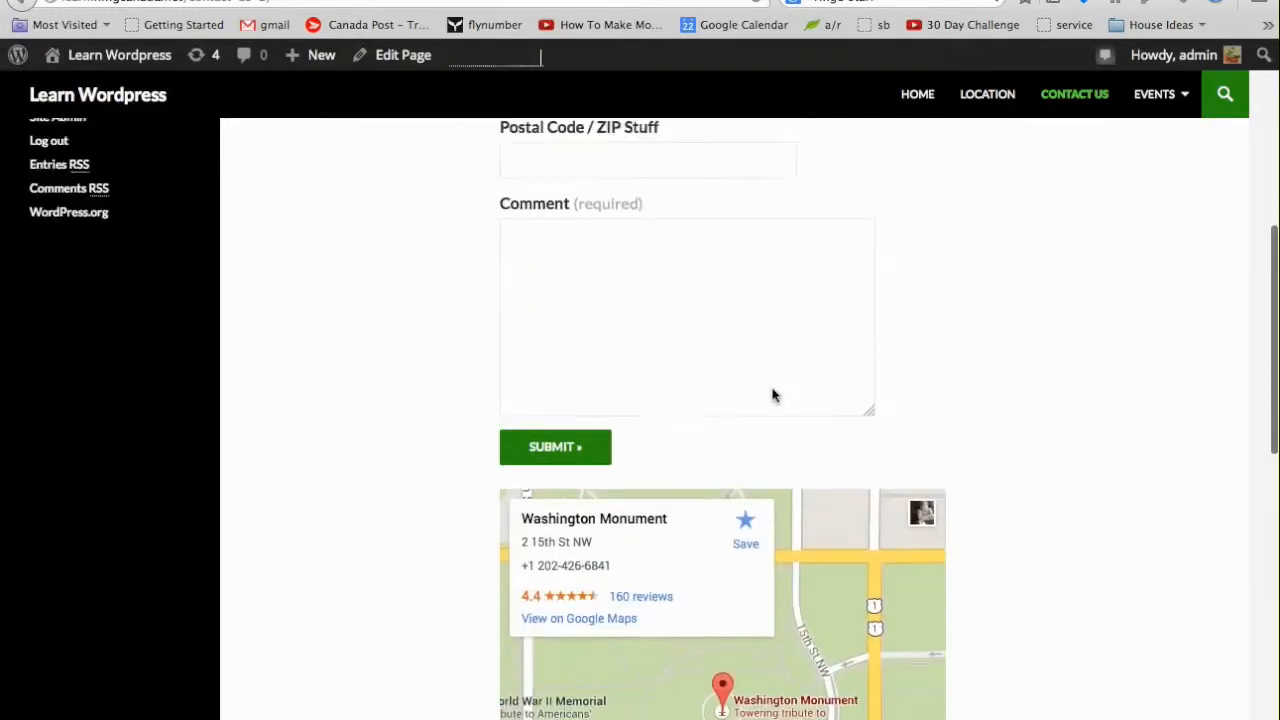
pyautogui.scroll(5, 772, 395)
pyautogui.scroll(-3, 772, 395)
pyautogui.scroll(-2, 772, 395)
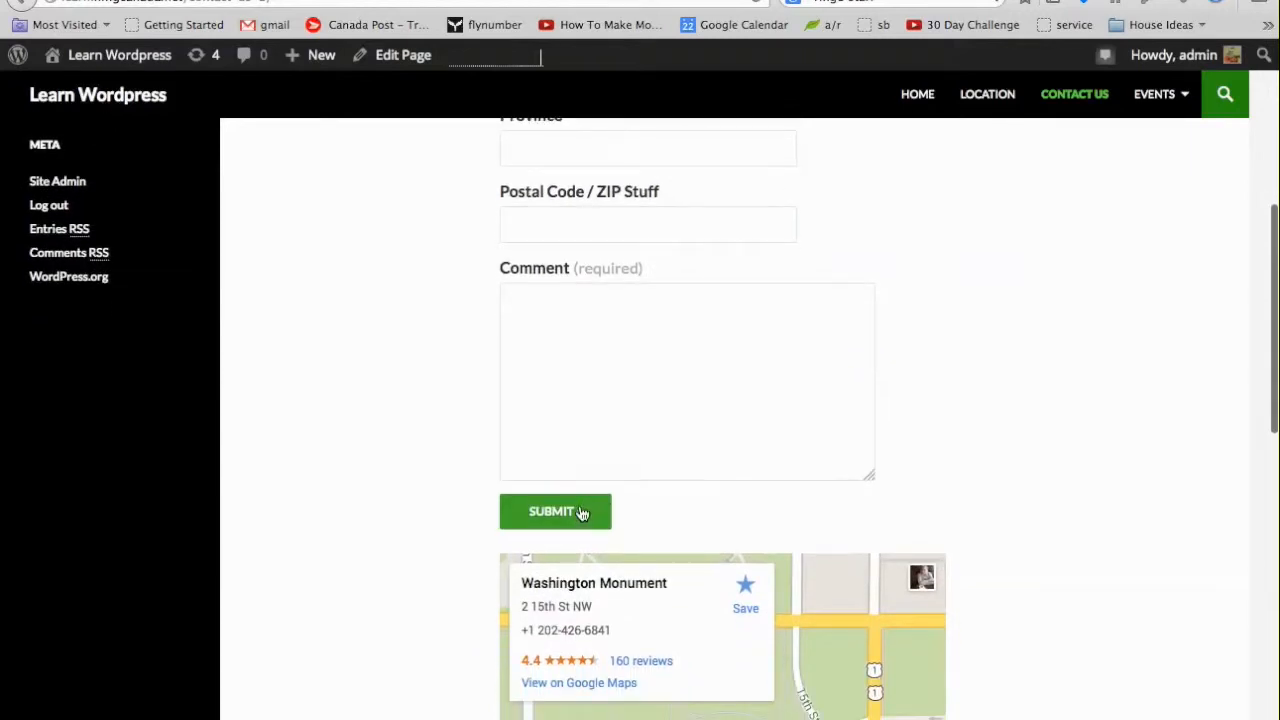
pyautogui.scroll(2, 714, 483)
pyautogui.scroll(5, 724, 460)
pyautogui.scroll(-3, 724, 460)
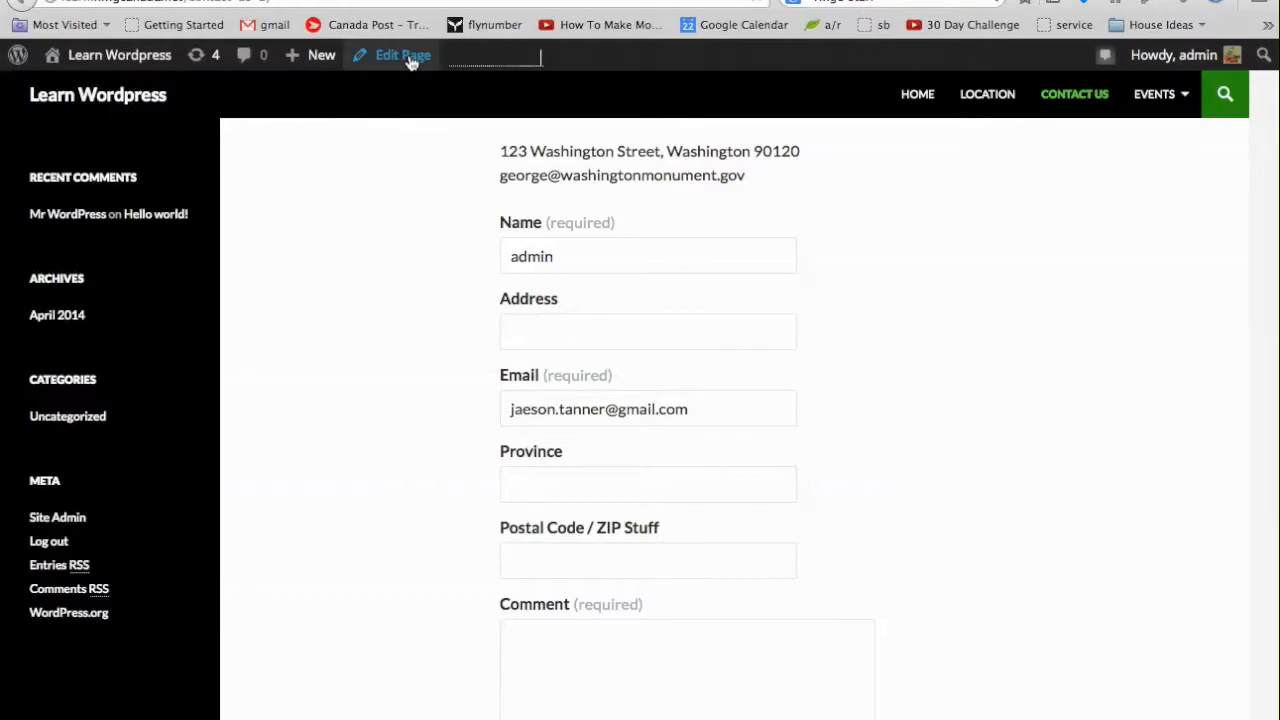
# Return to editing Contact Us and bring up the form's email notification settings.
pyautogui.click(405, 56)
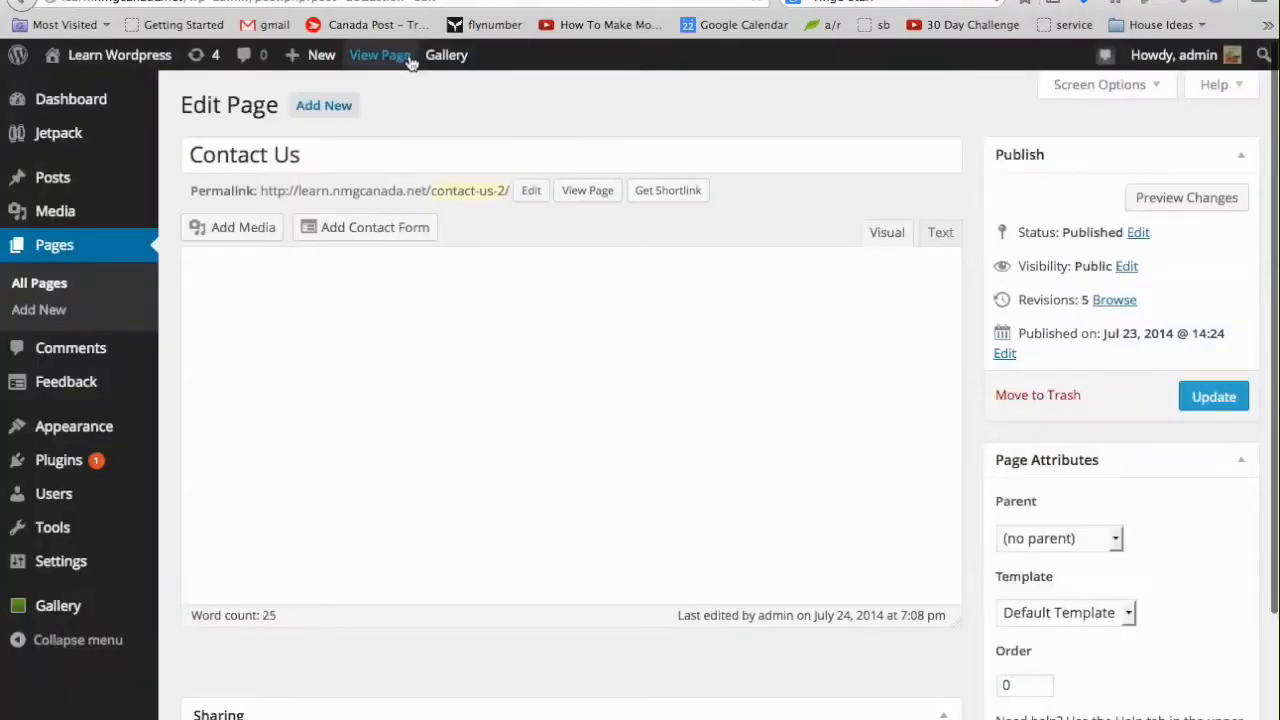
pyautogui.click(388, 229)
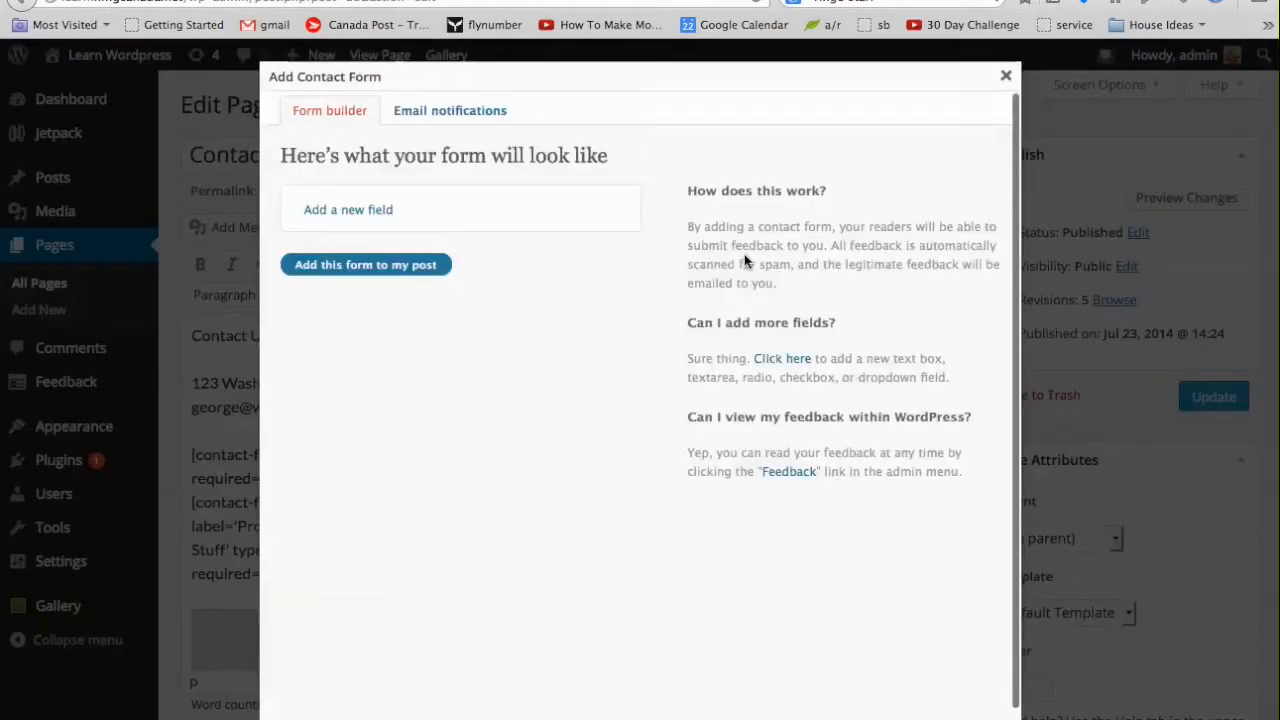
pyautogui.click(430, 112)
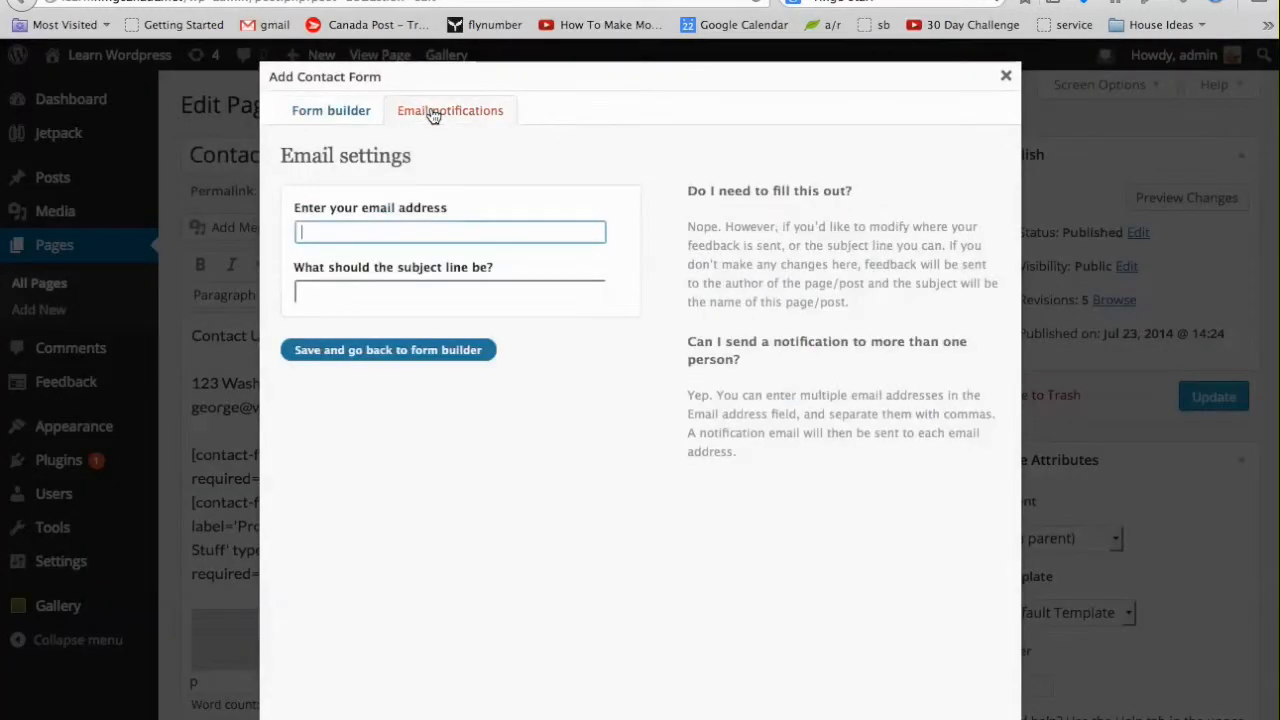
# Enter the owner's e-mail and subject 'Contact from the web site.', then insert the form.
pyautogui.click(435, 238)
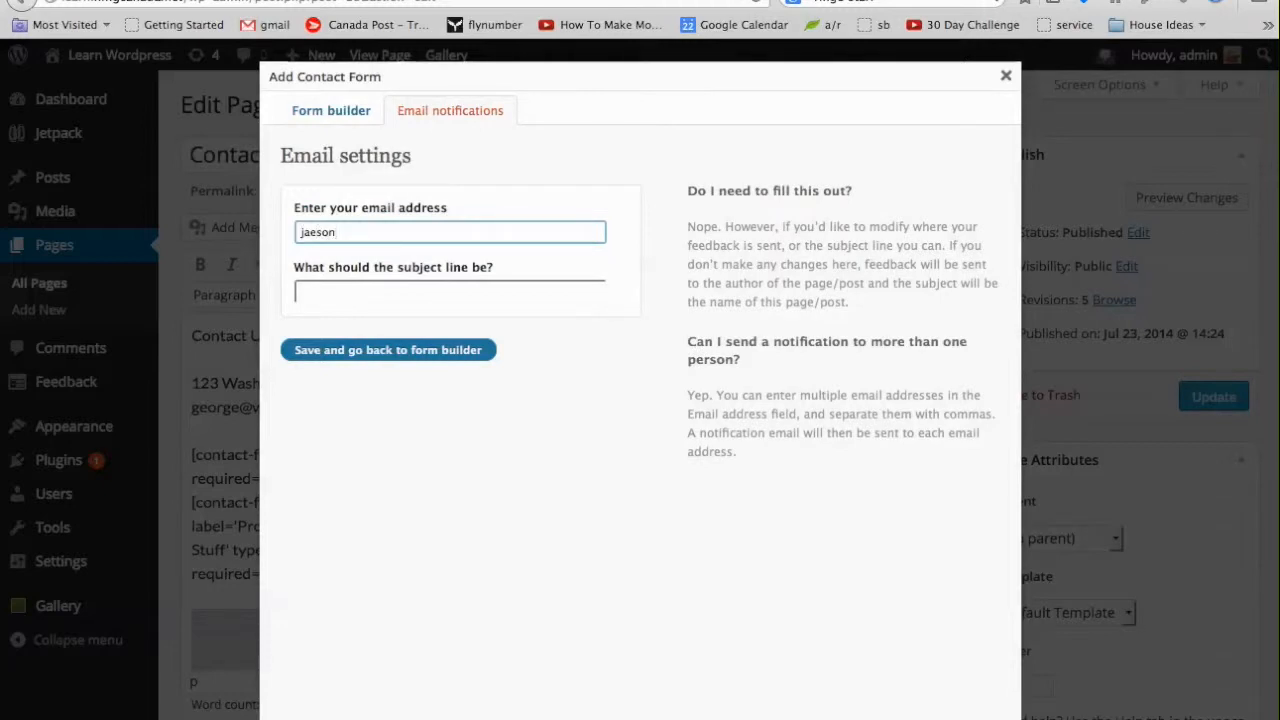
pyautogui.press('Tab')
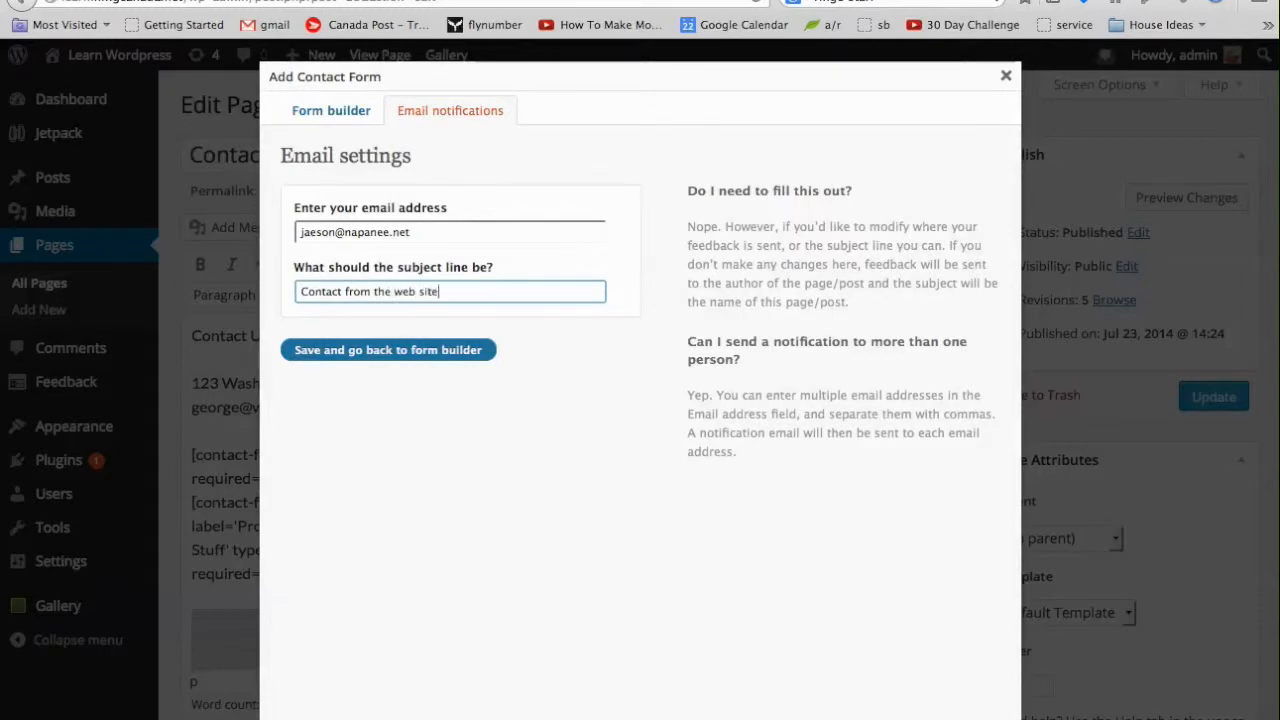
pyautogui.click(424, 351)
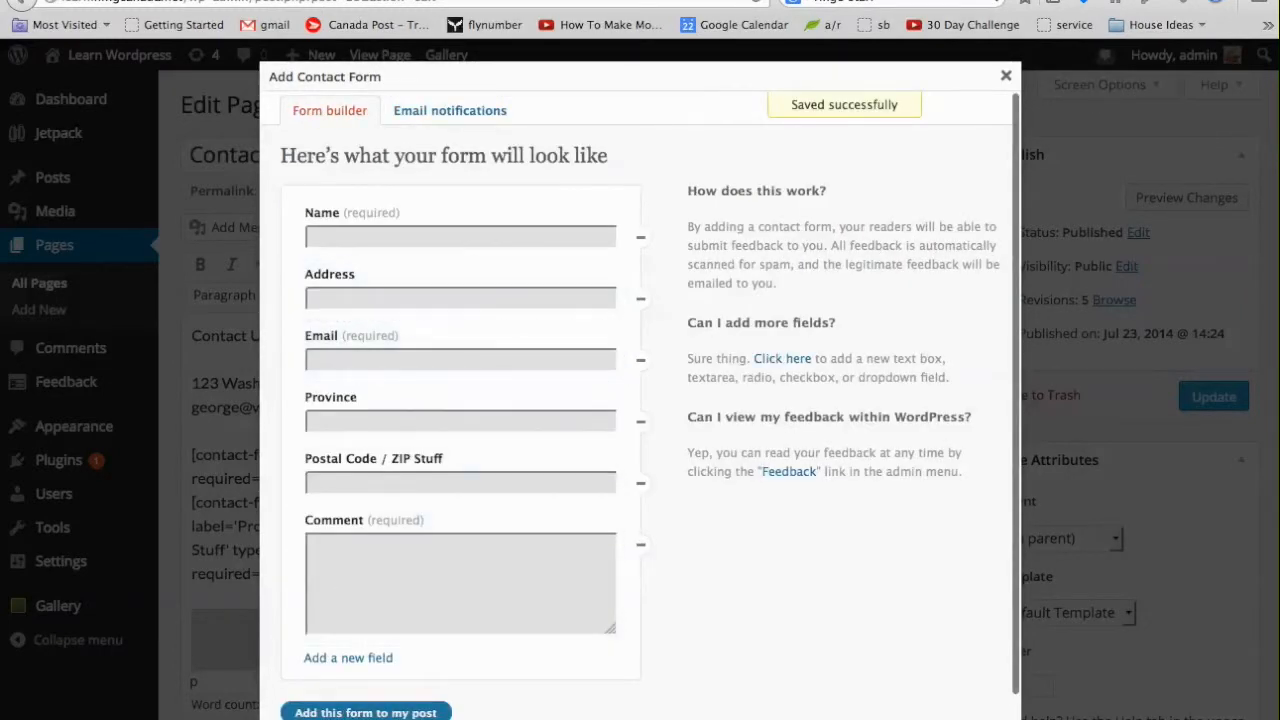
pyautogui.click(398, 713)
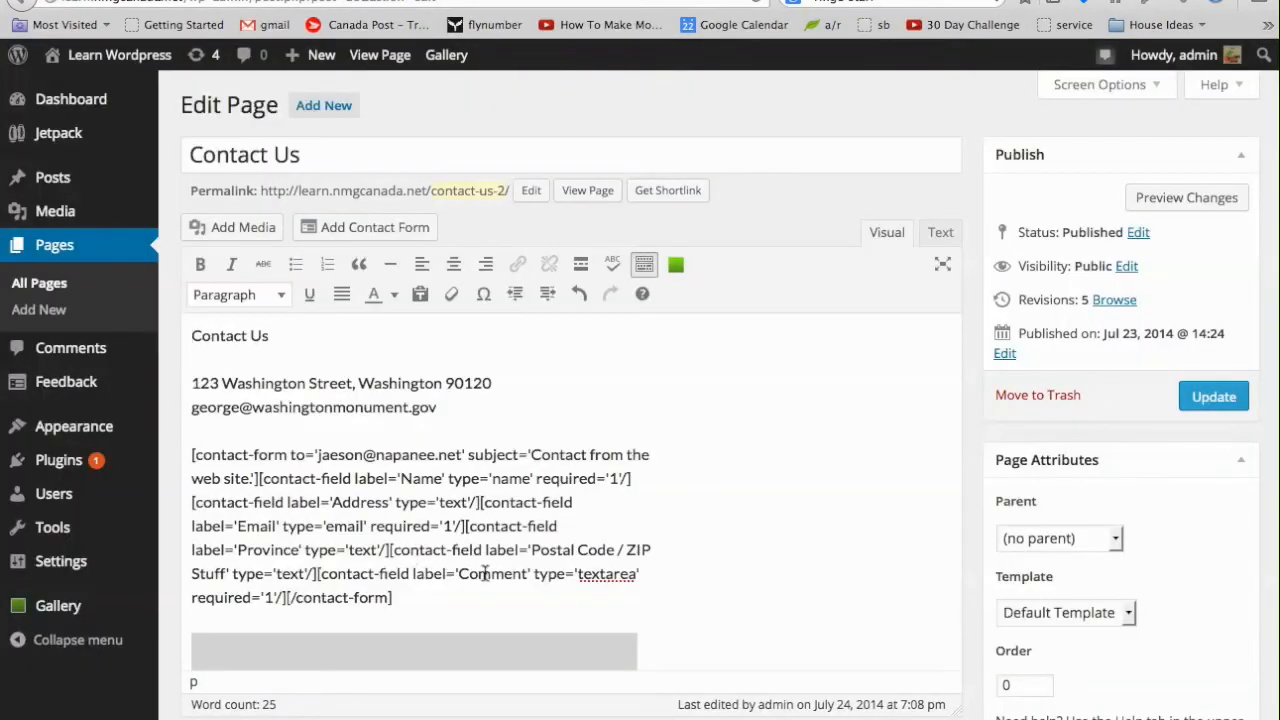